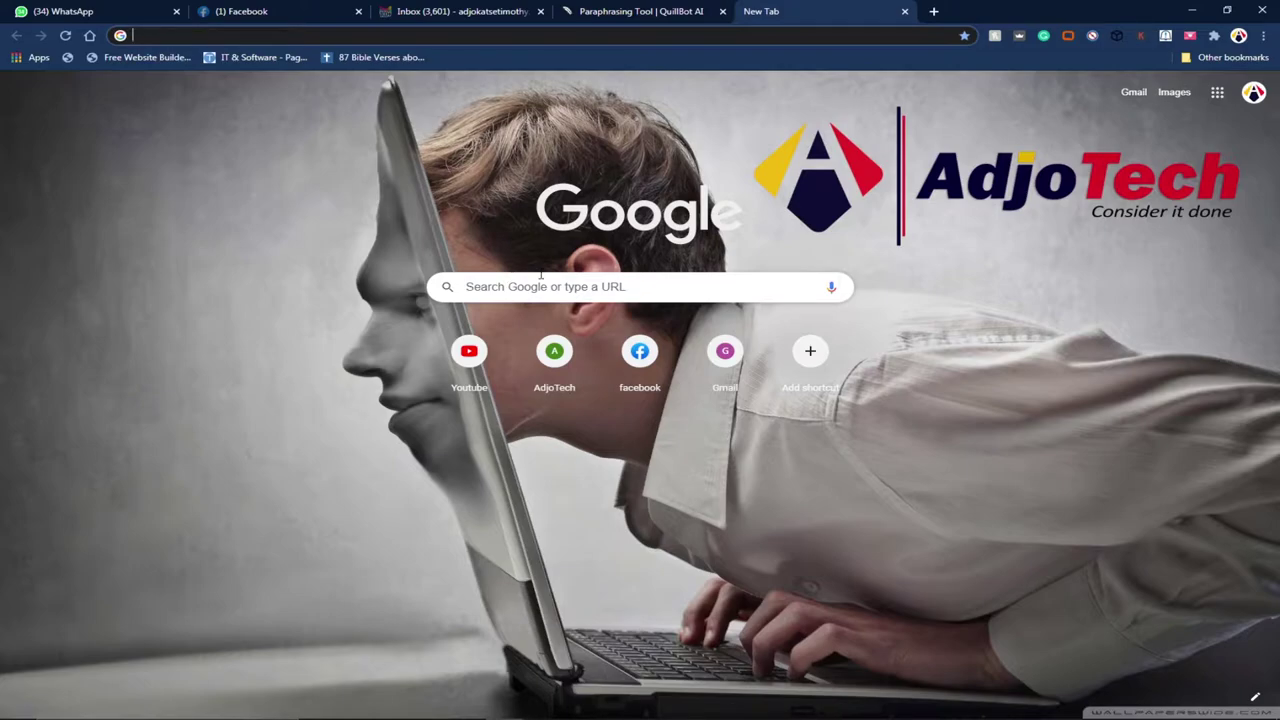
Step: Go to wordpress.org and open its Get WordPress download page
text(wordpress.org)
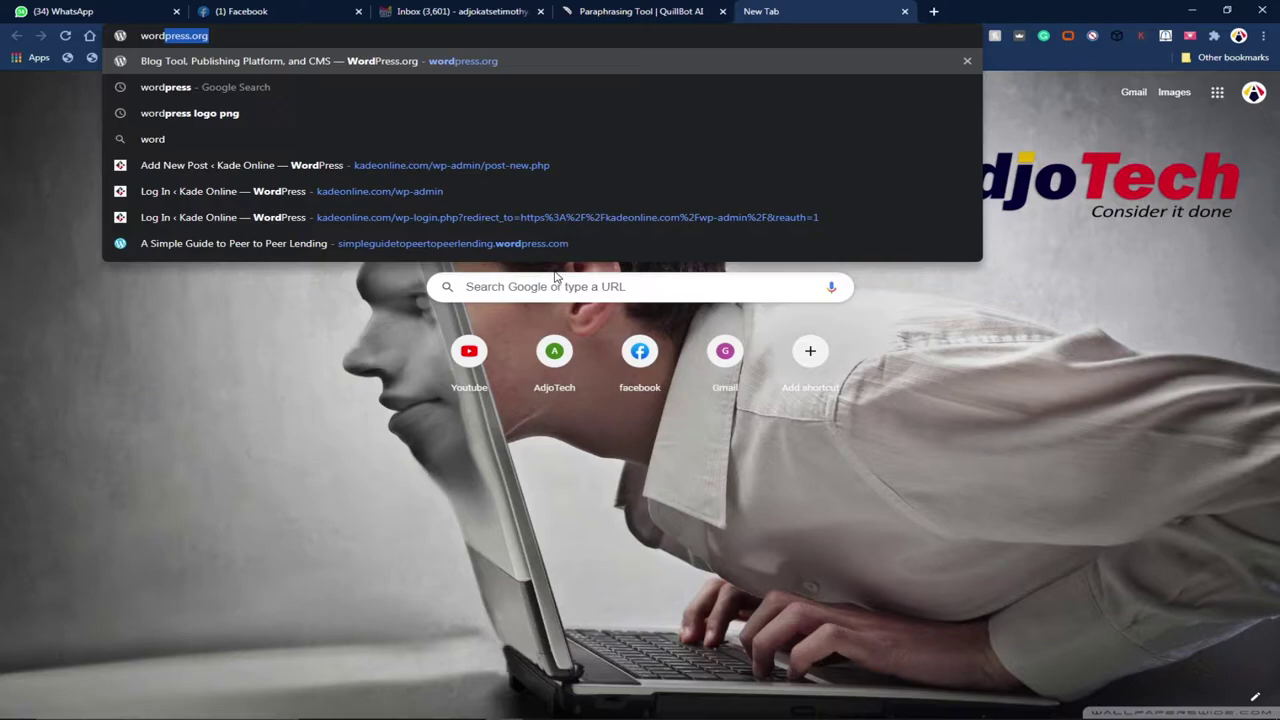
key(Return)
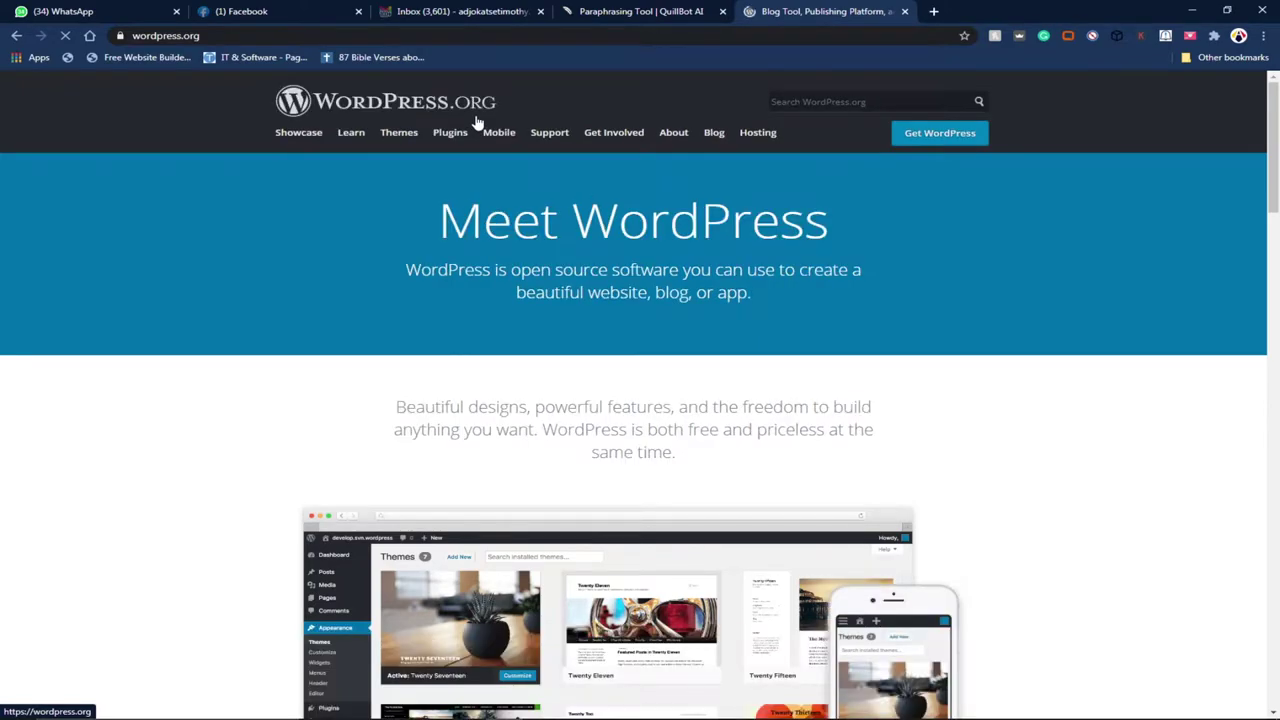
scroll(651, 286, down, 4)
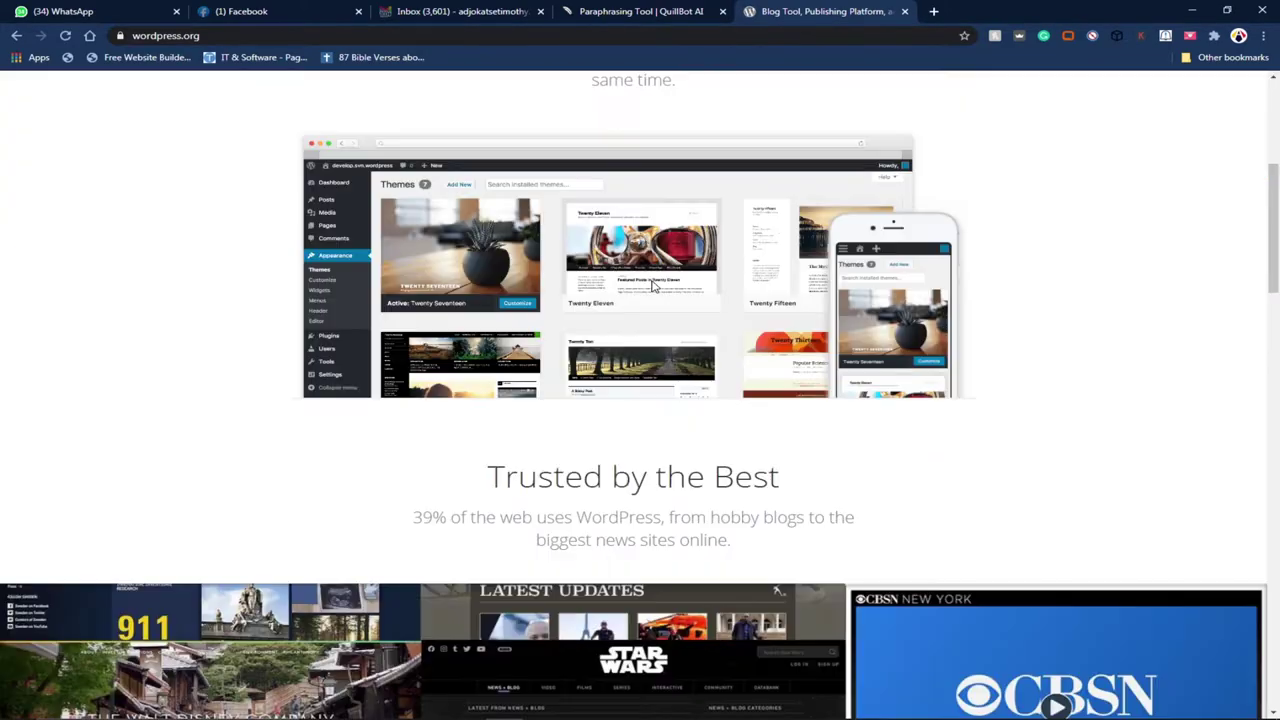
scroll(651, 286, down, 5)
scroll(655, 284, down, 8)
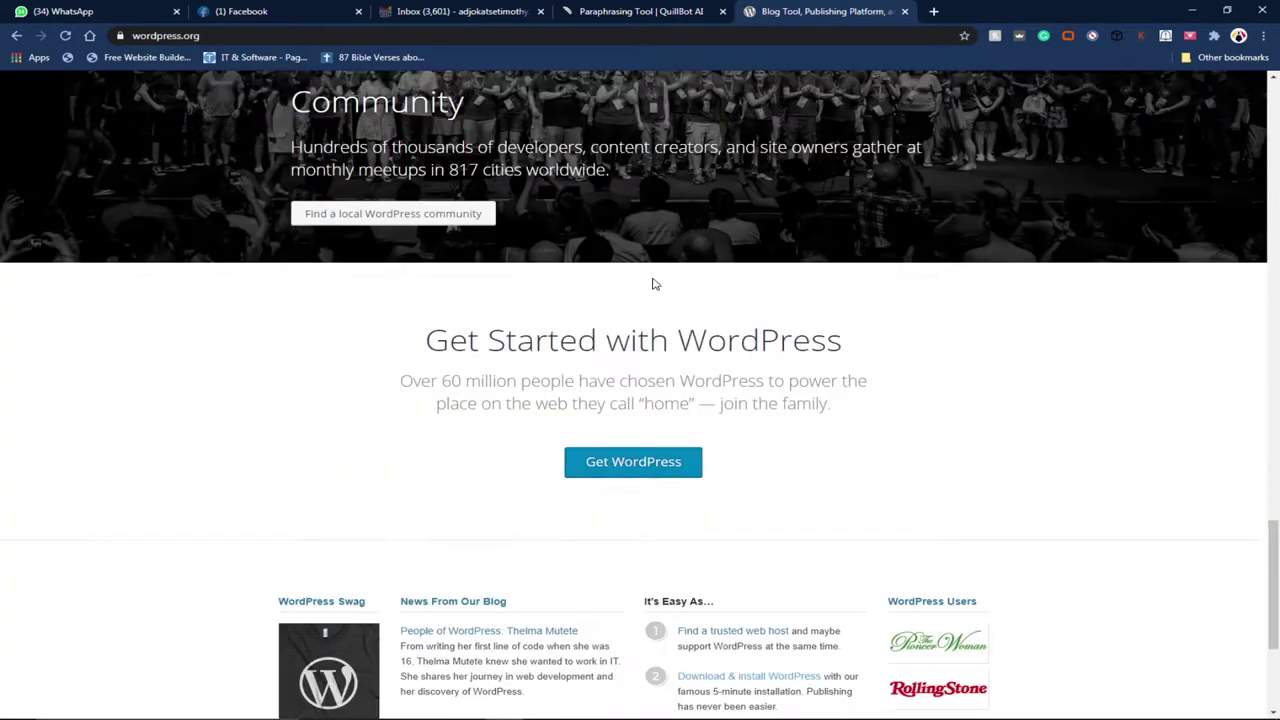
scroll(652, 285, down, 2)
click(634, 272)
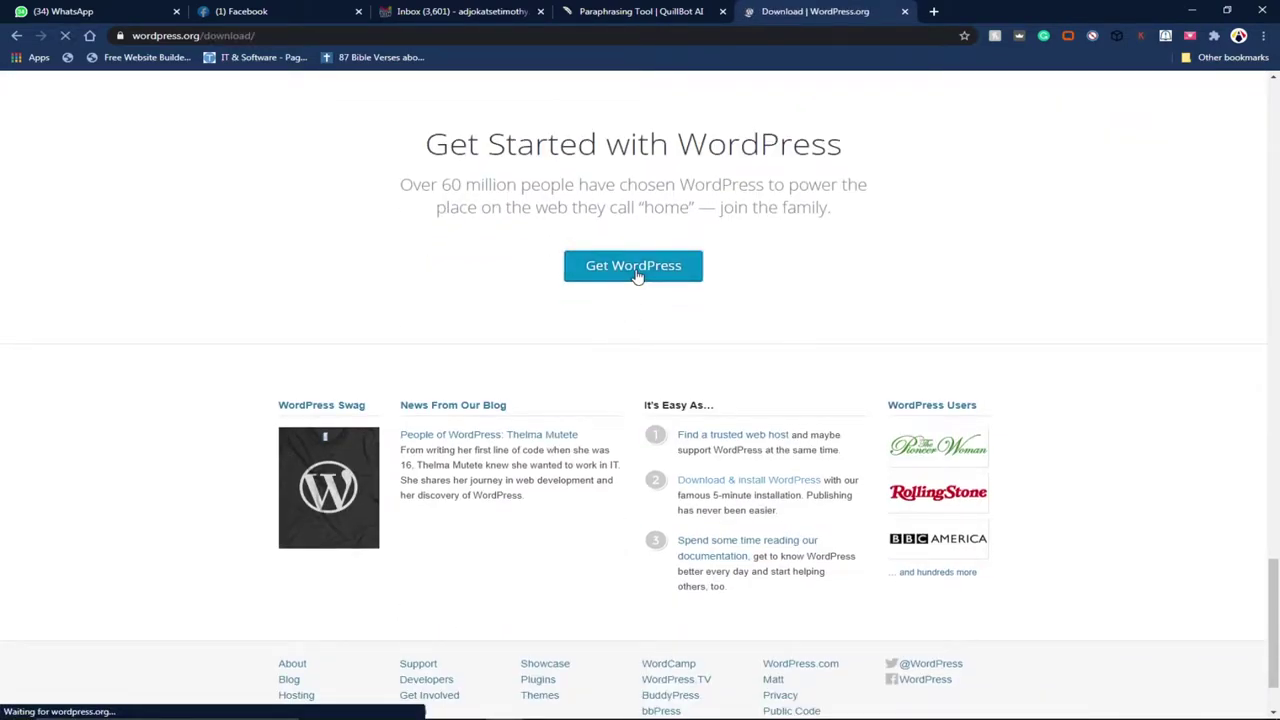
Step: Download wordpress-5.6.zip and dismiss the thank-you popup
scroll(715, 340, down, 6)
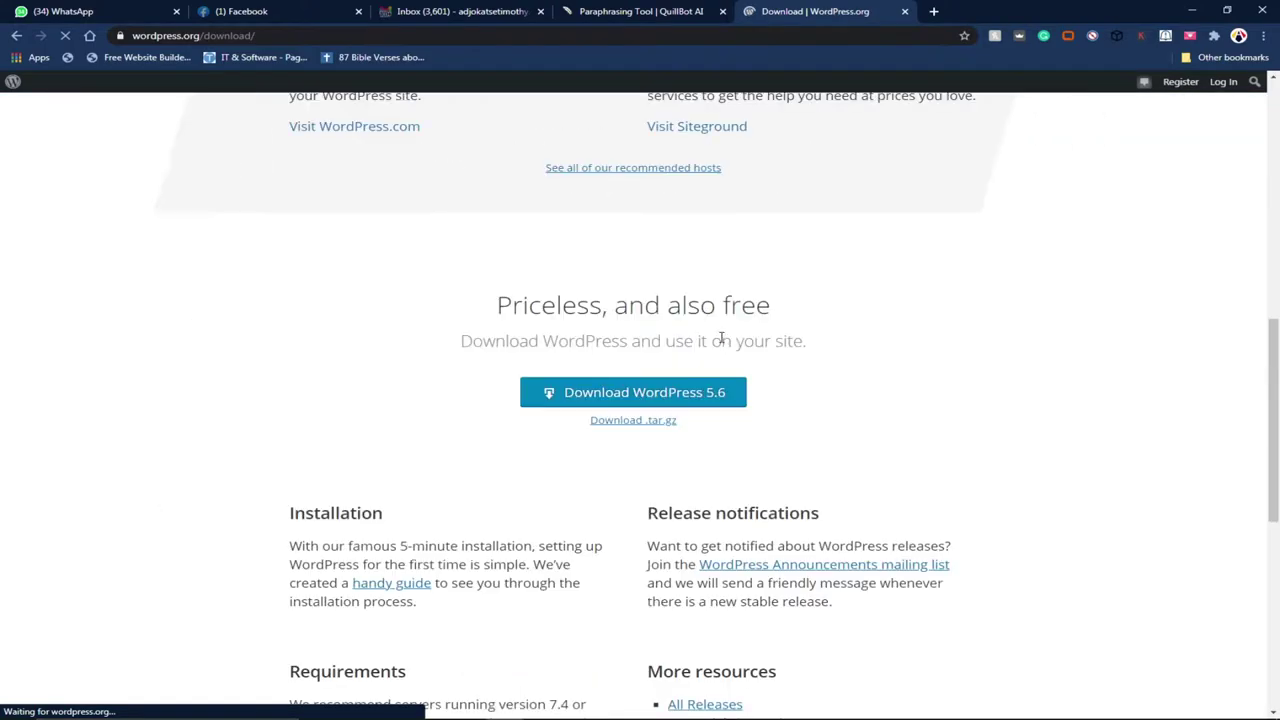
scroll(720, 338, down, 3)
click(610, 120)
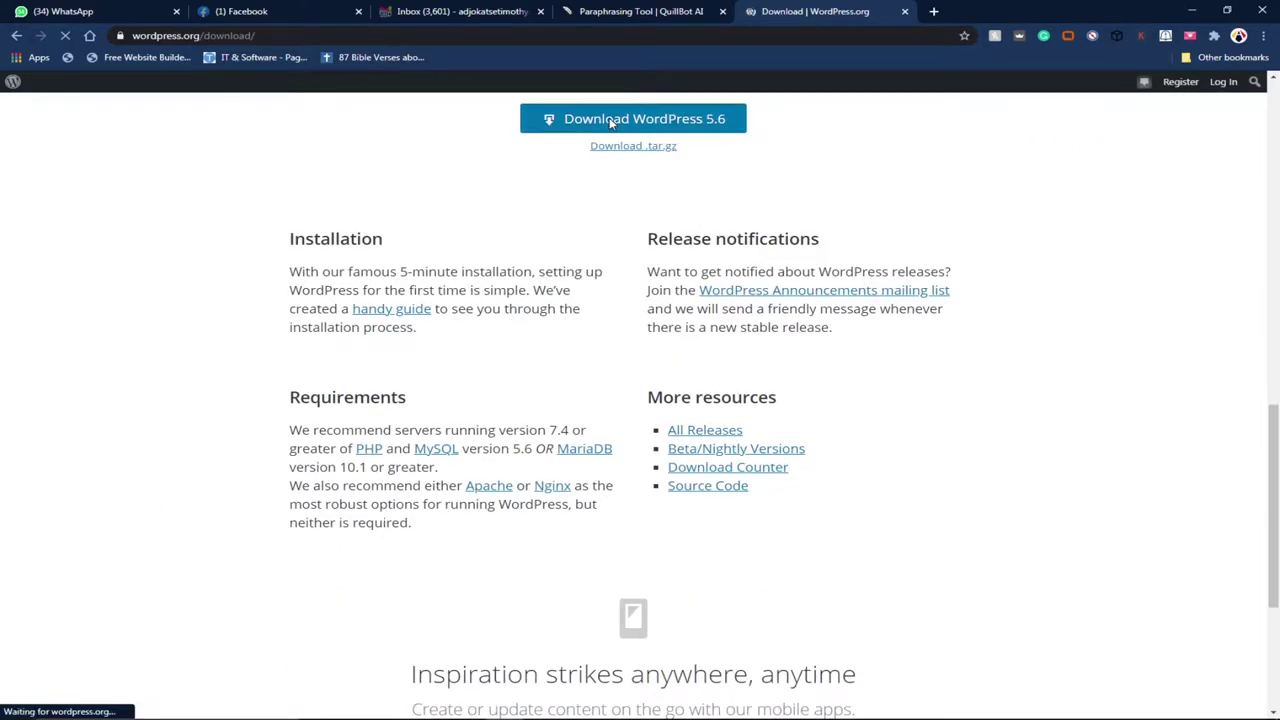
click(831, 219)
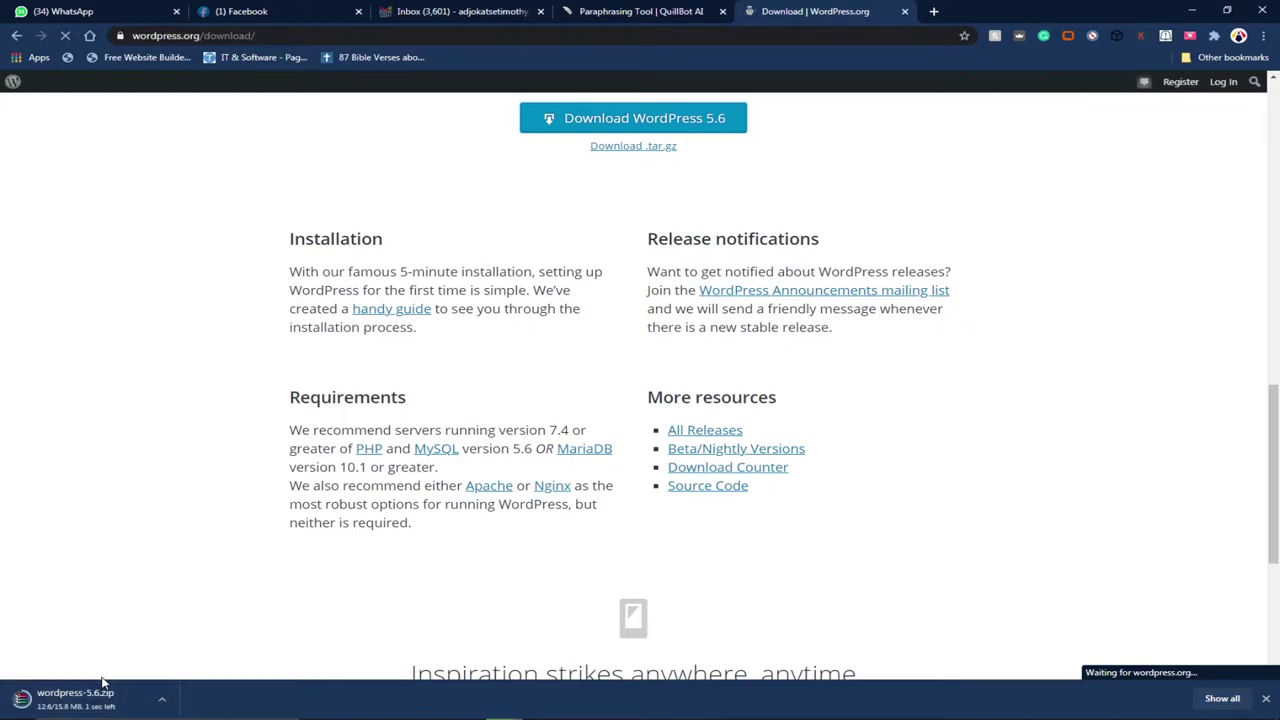
click(162, 701)
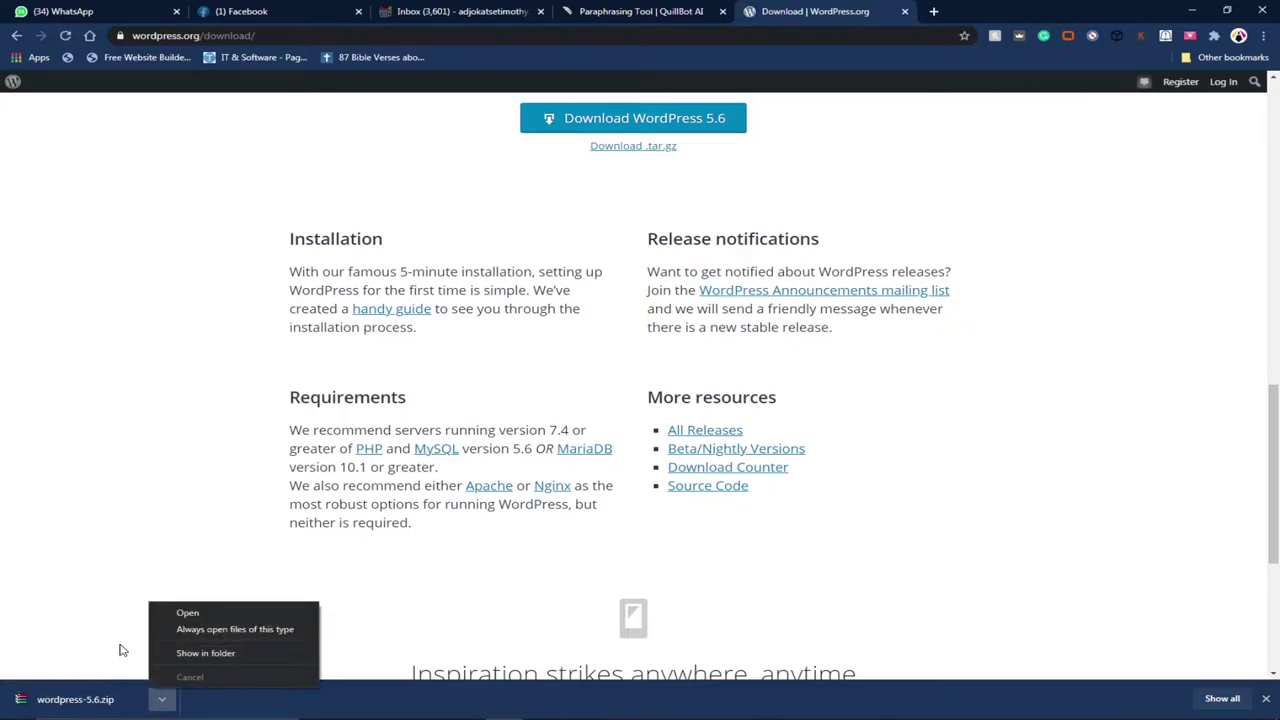
Step: Extract wordpress-5.6.zip in the Downloads folder to a wordpress-5.6 folder
click(204, 655)
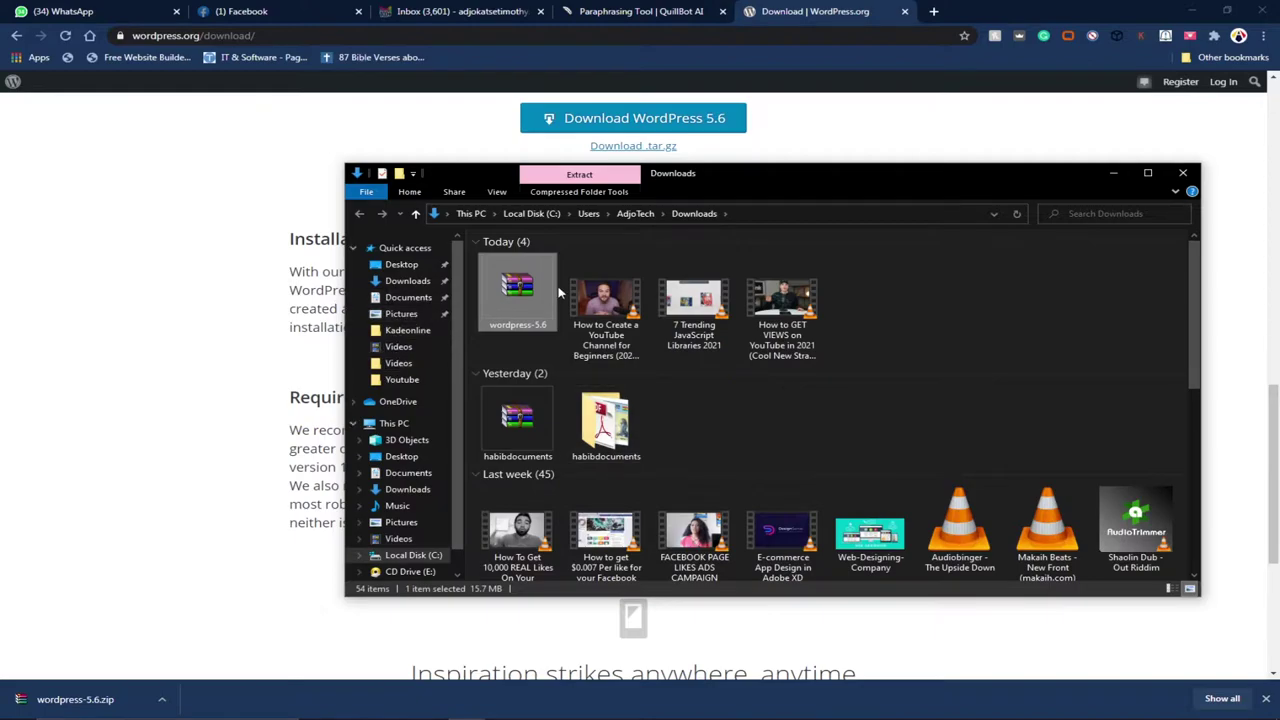
double_click(533, 290)
right_click(533, 288)
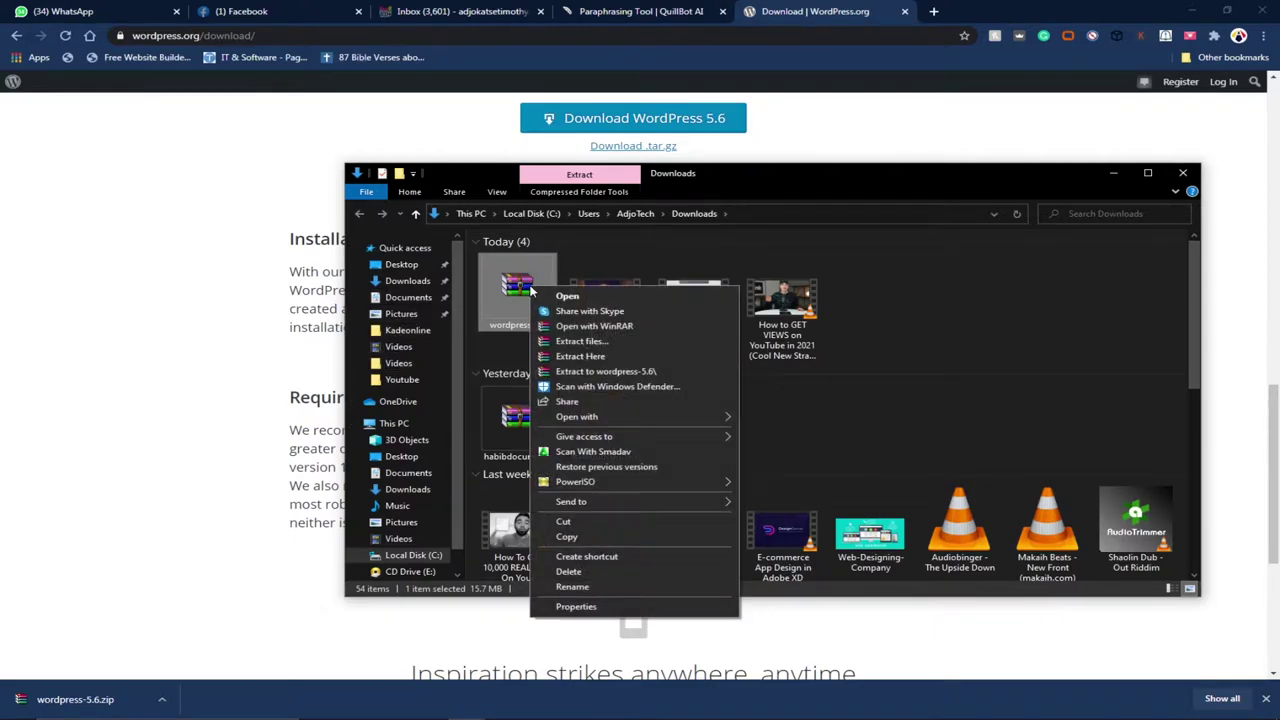
click(587, 372)
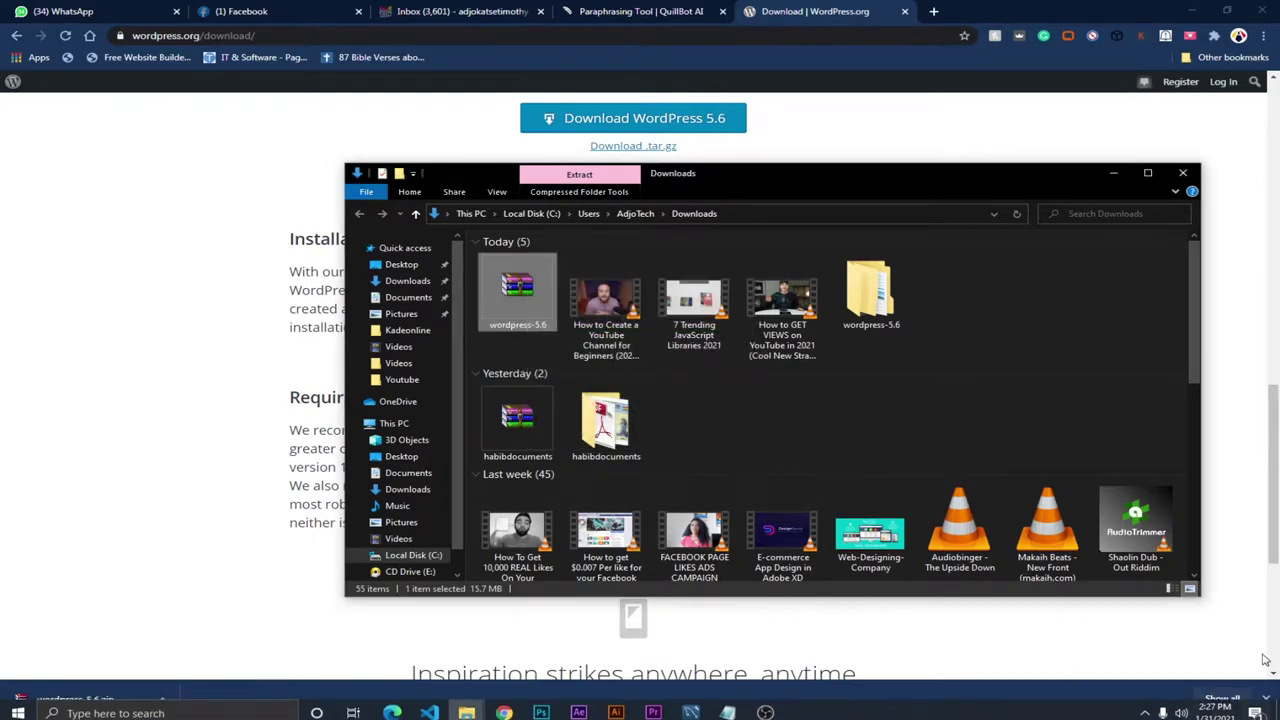
click(1266, 698)
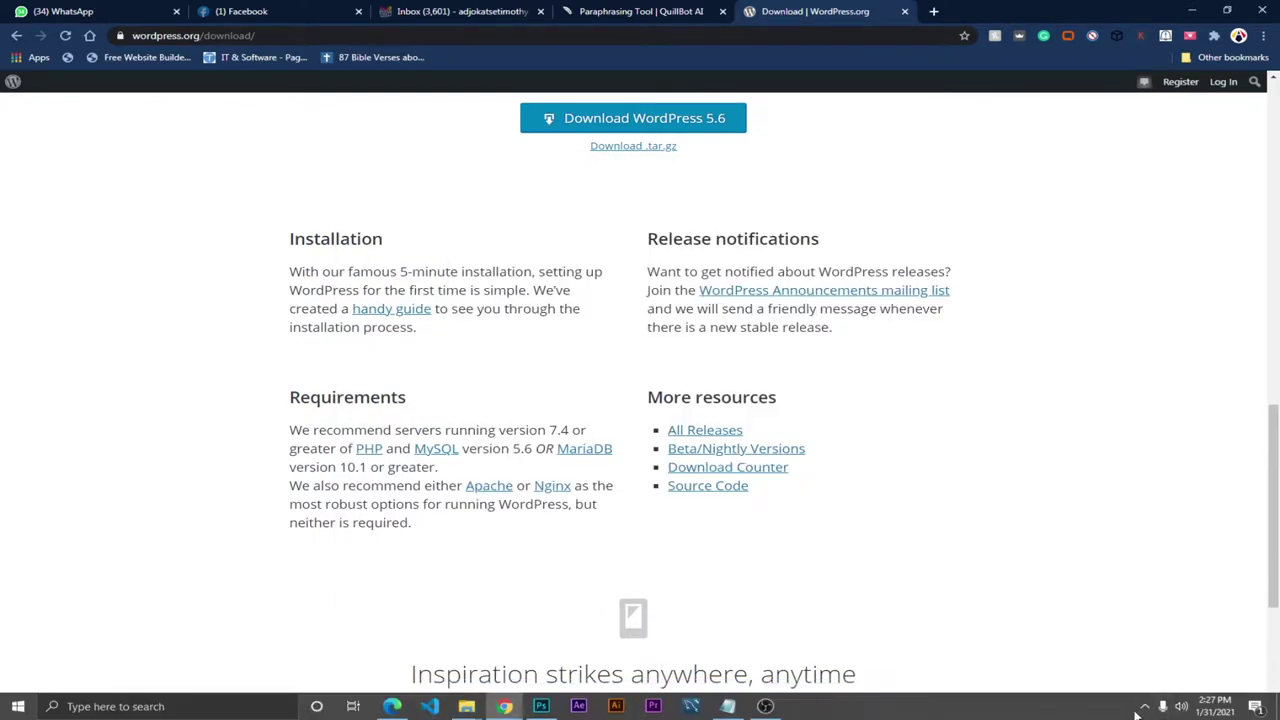
click(1145, 707)
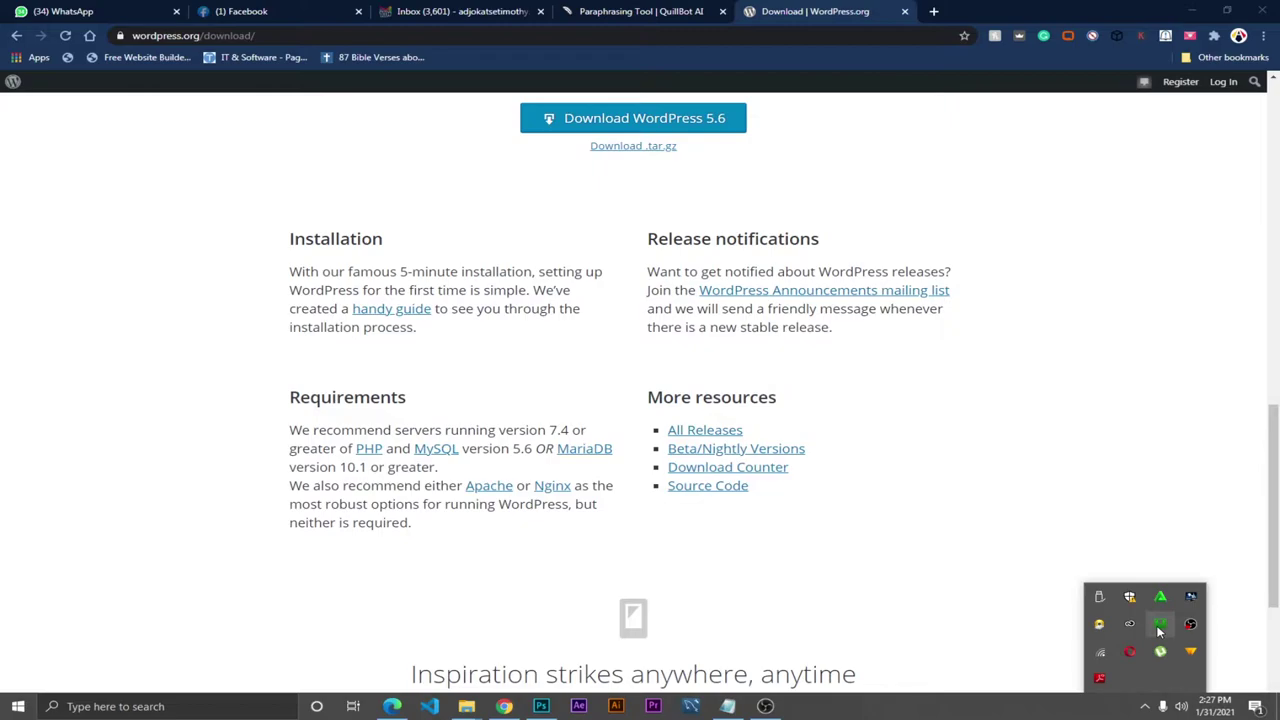
click(466, 706)
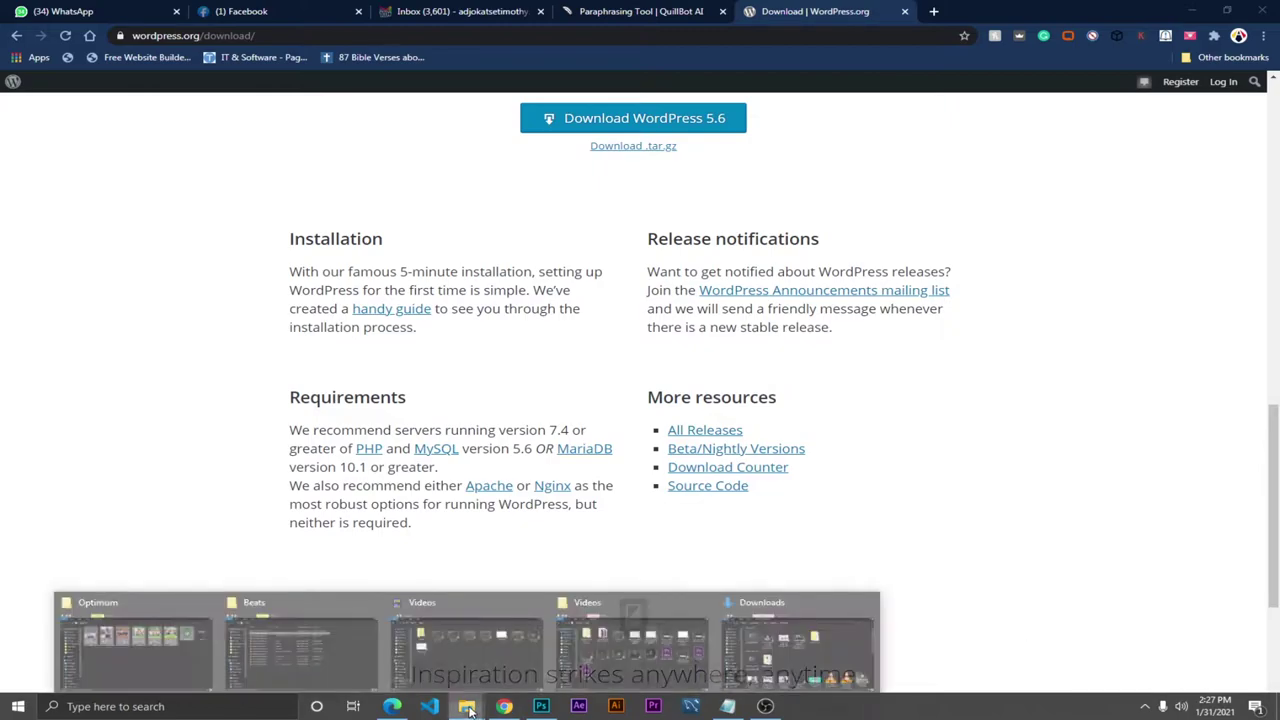
click(826, 646)
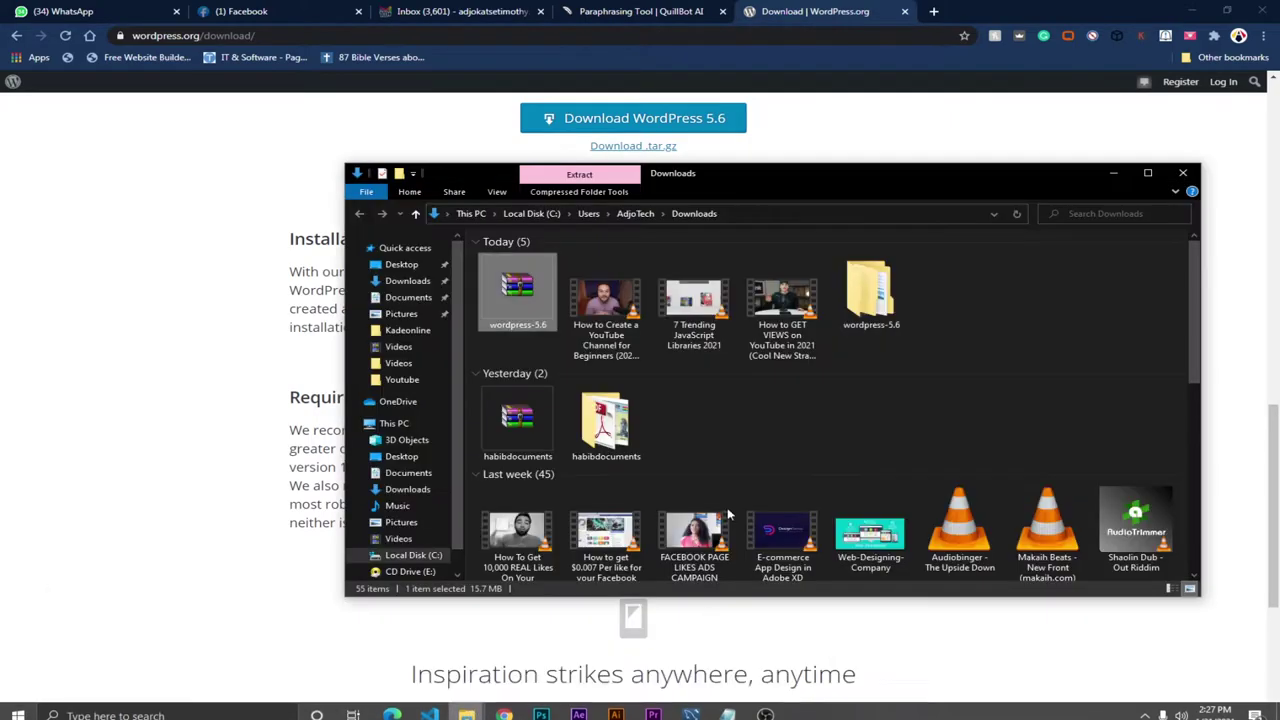
Step: Copy the inner wordpress folder from the extracted wordpress-5.6 folder
double_click(870, 295)
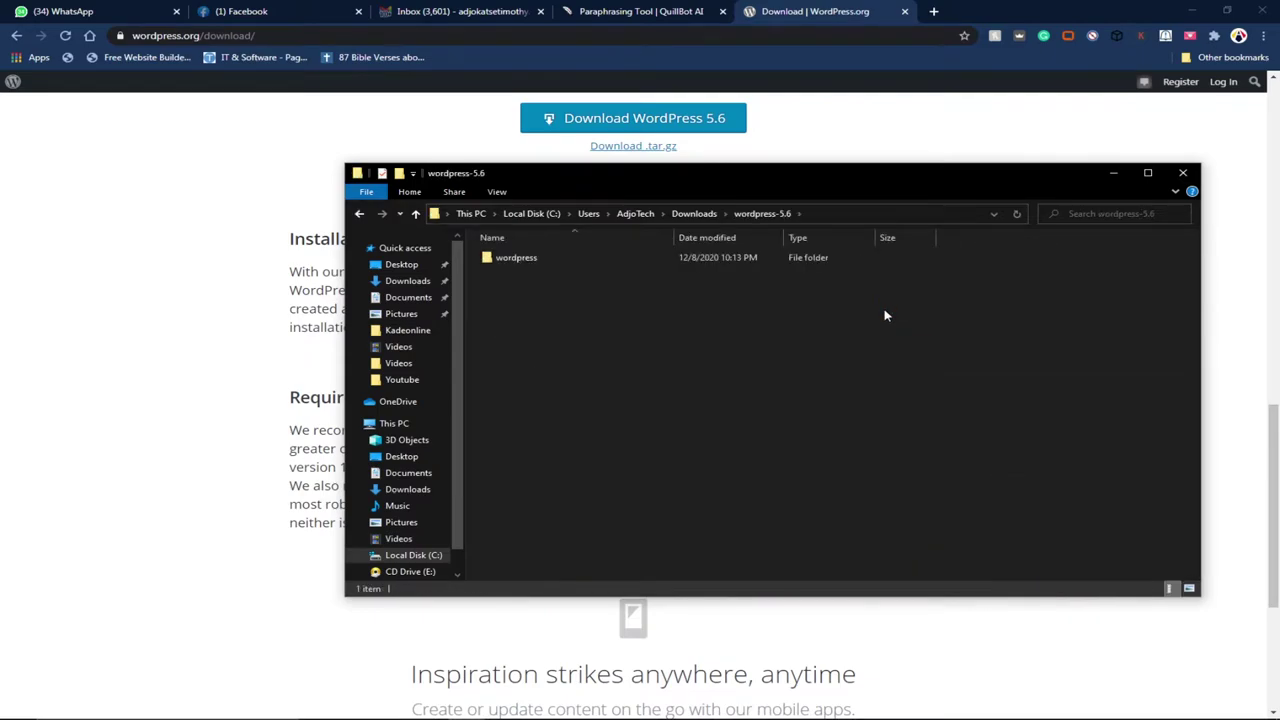
double_click(527, 262)
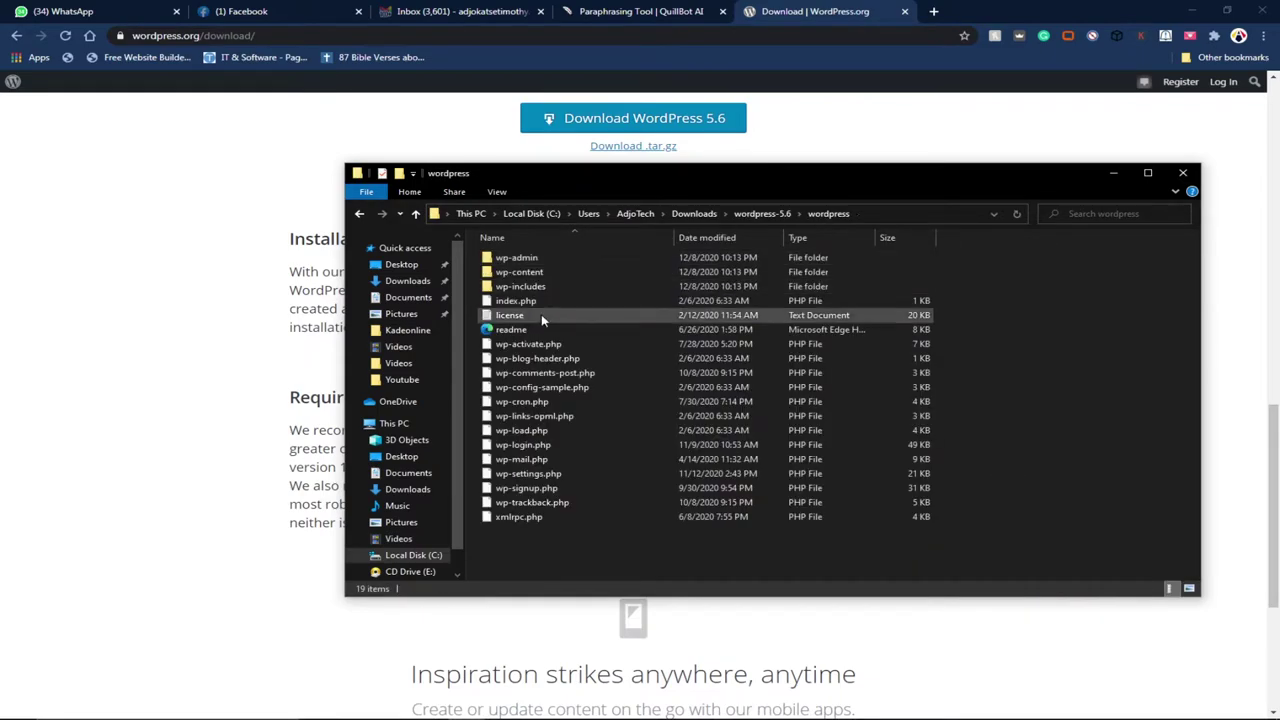
click(416, 213)
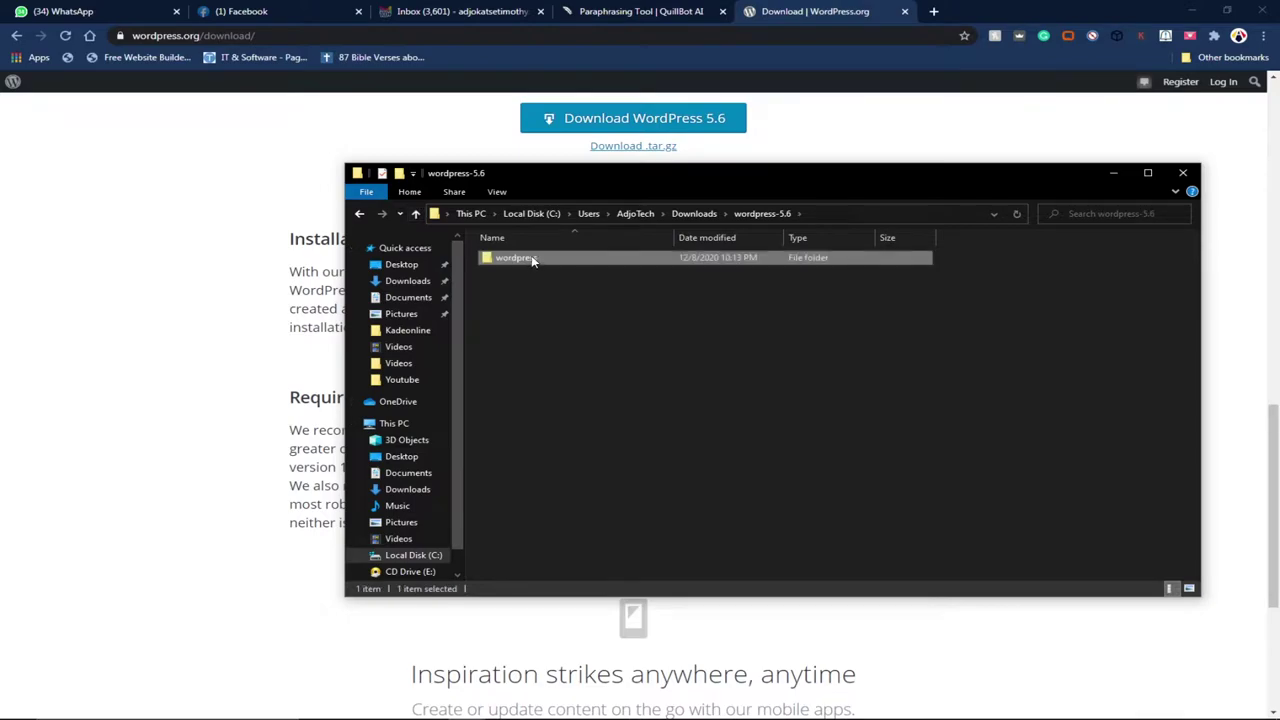
right_click(531, 257)
click(575, 552)
Step: Paste the wordpress folder into C:\wamp64\www and close File Explorer
click(413, 555)
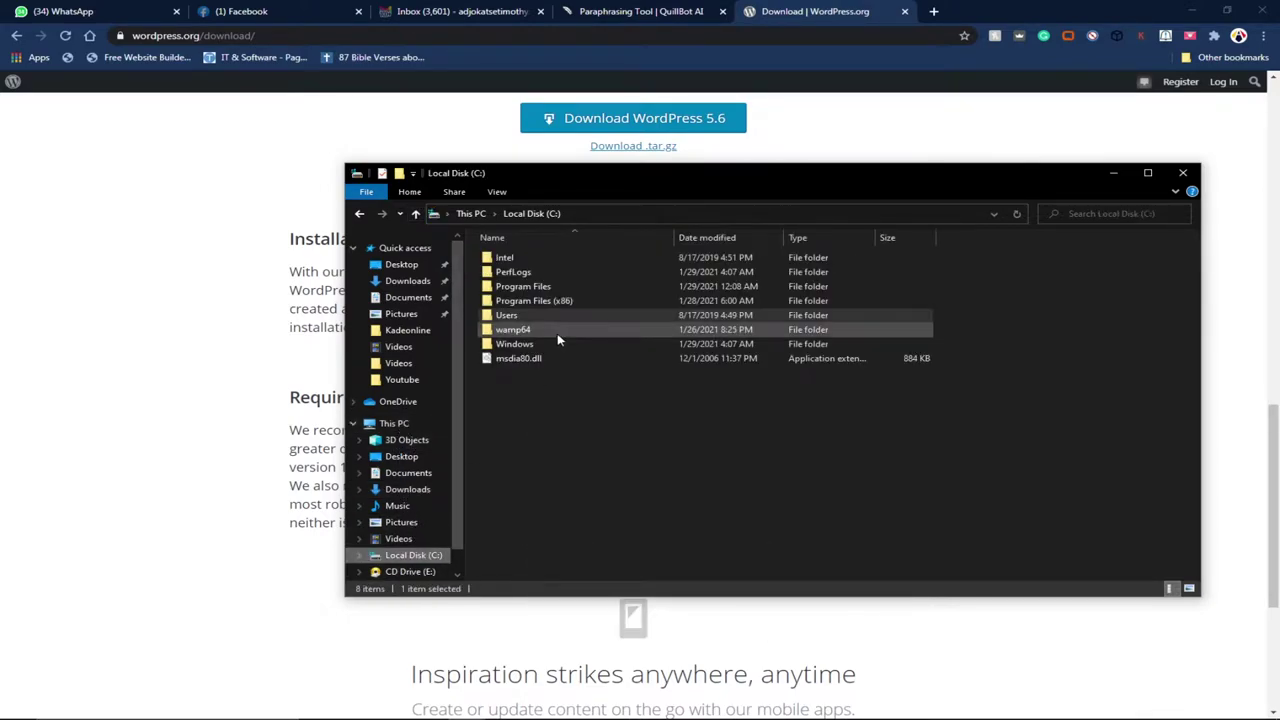
double_click(535, 329)
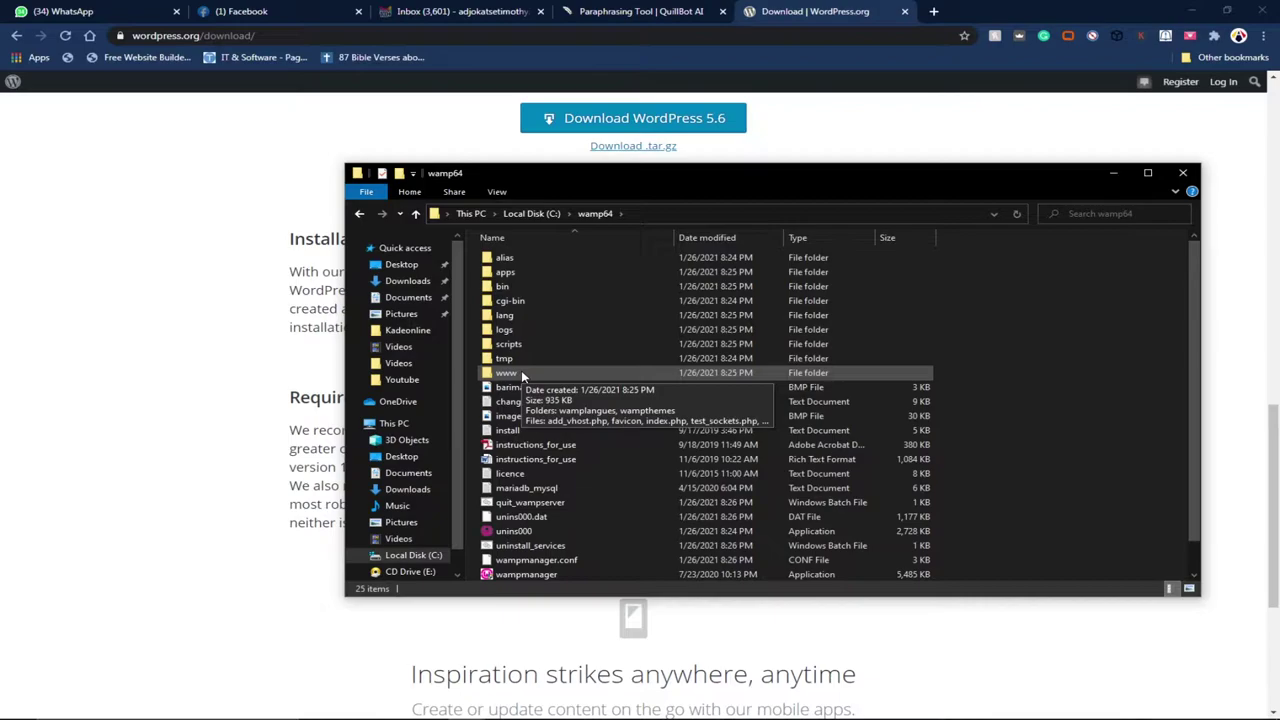
double_click(521, 375)
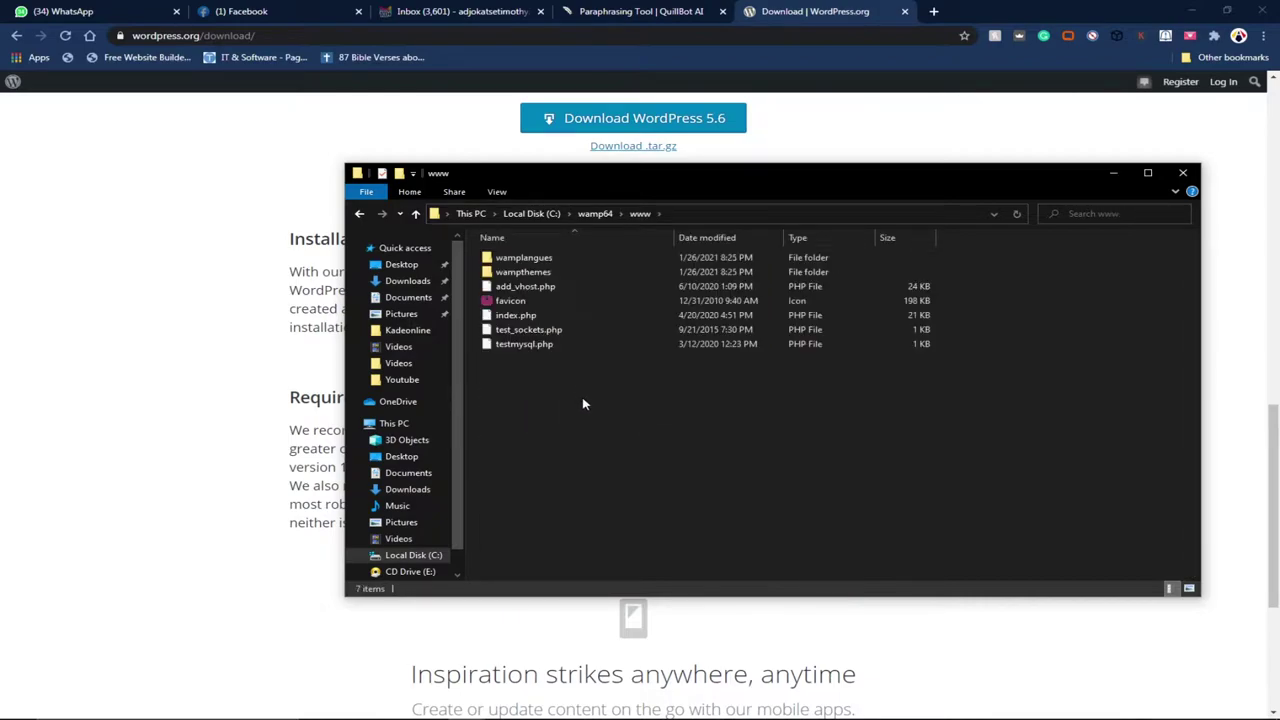
right_click(583, 399)
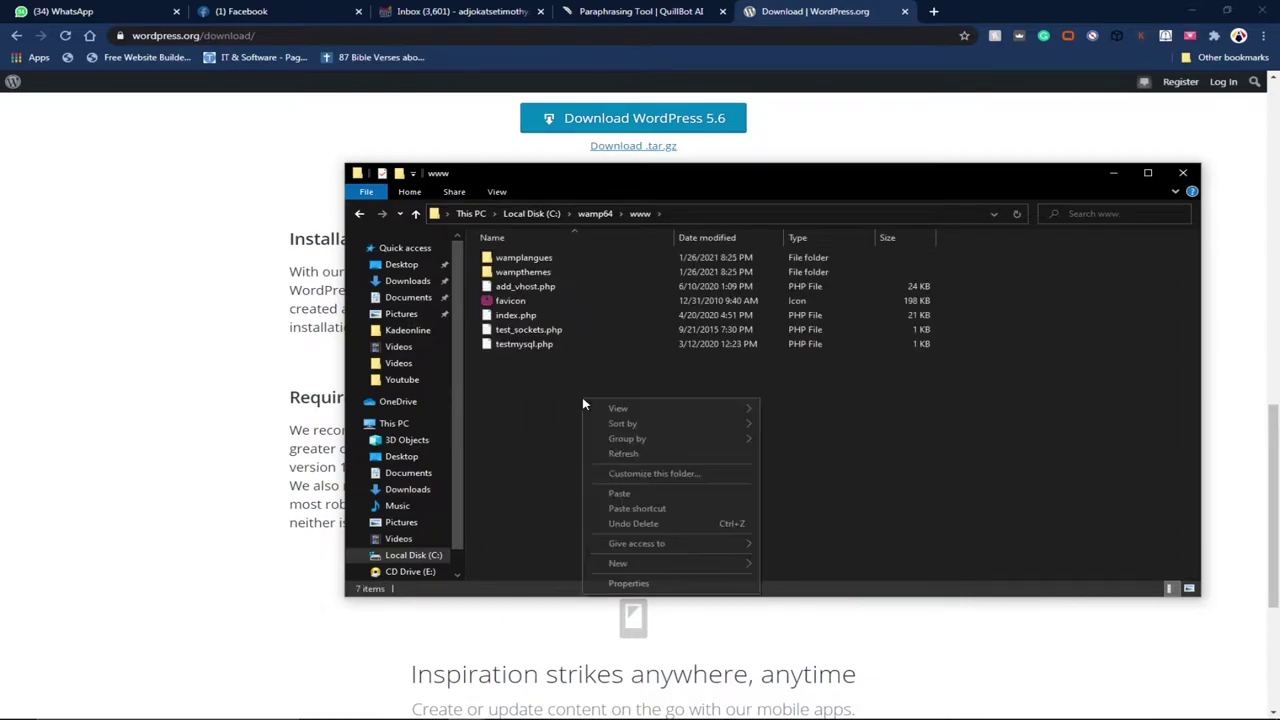
click(620, 494)
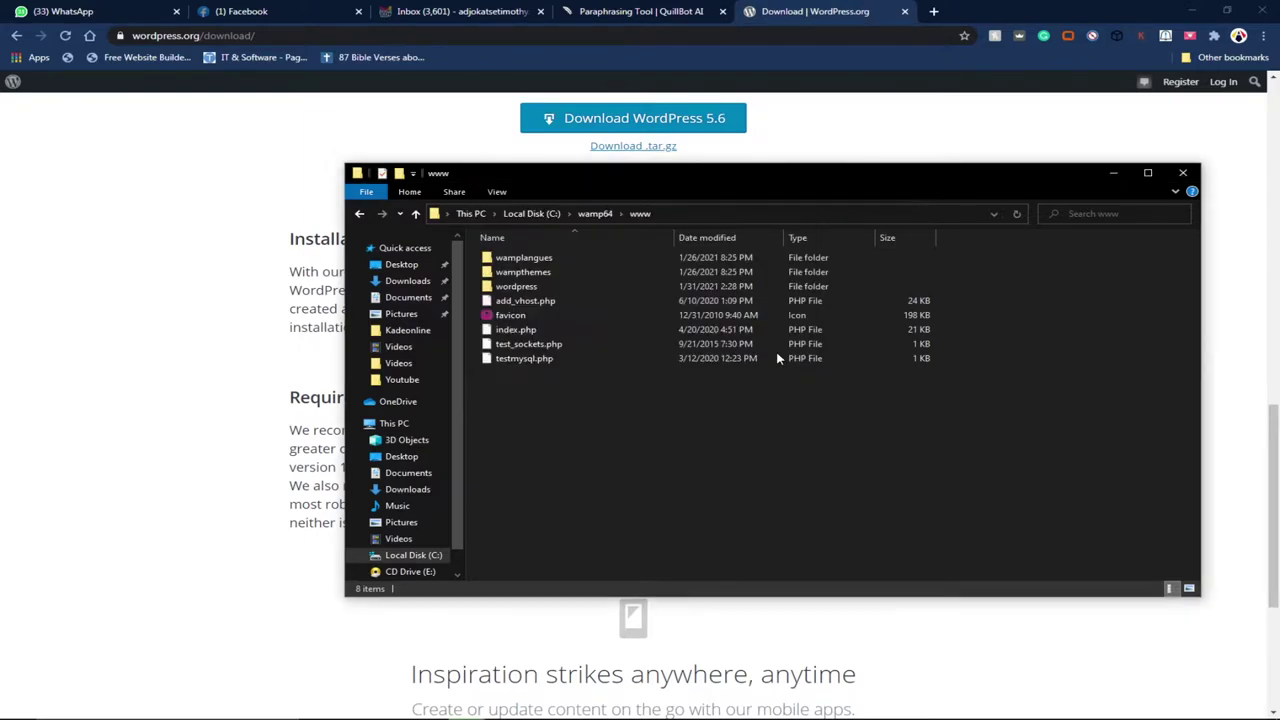
click(1184, 174)
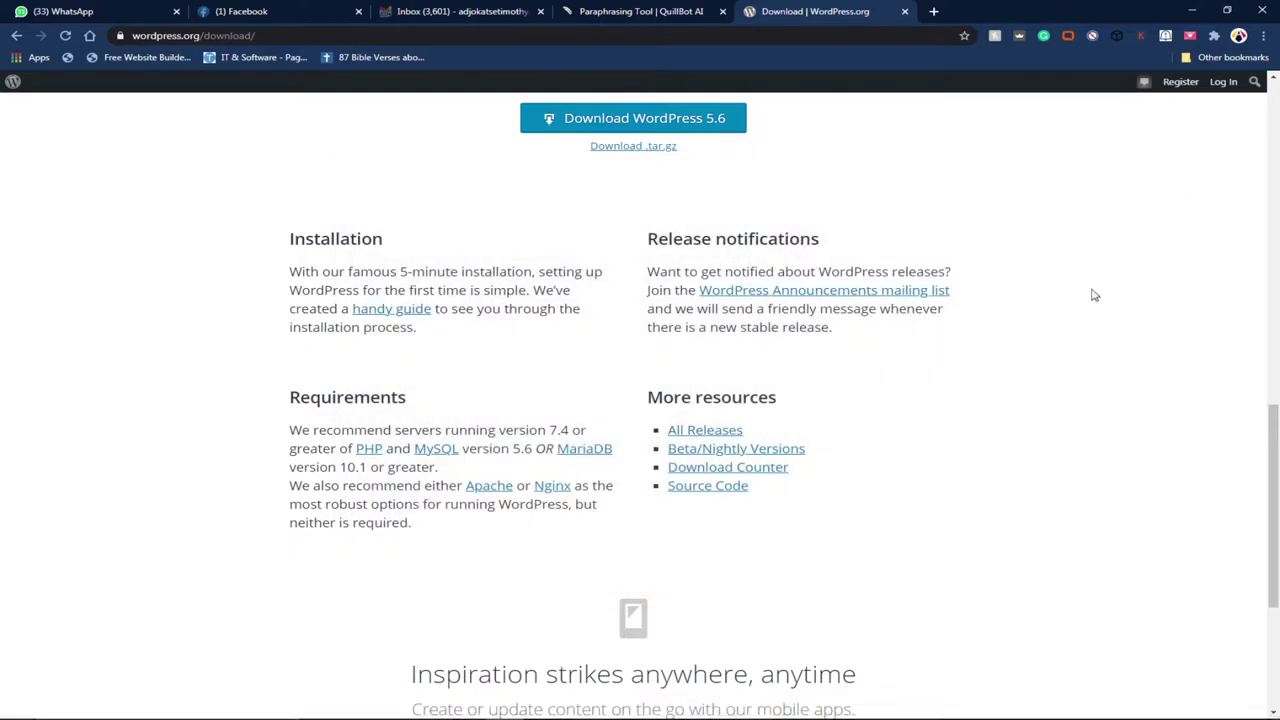
scroll(1011, 283, up, 10)
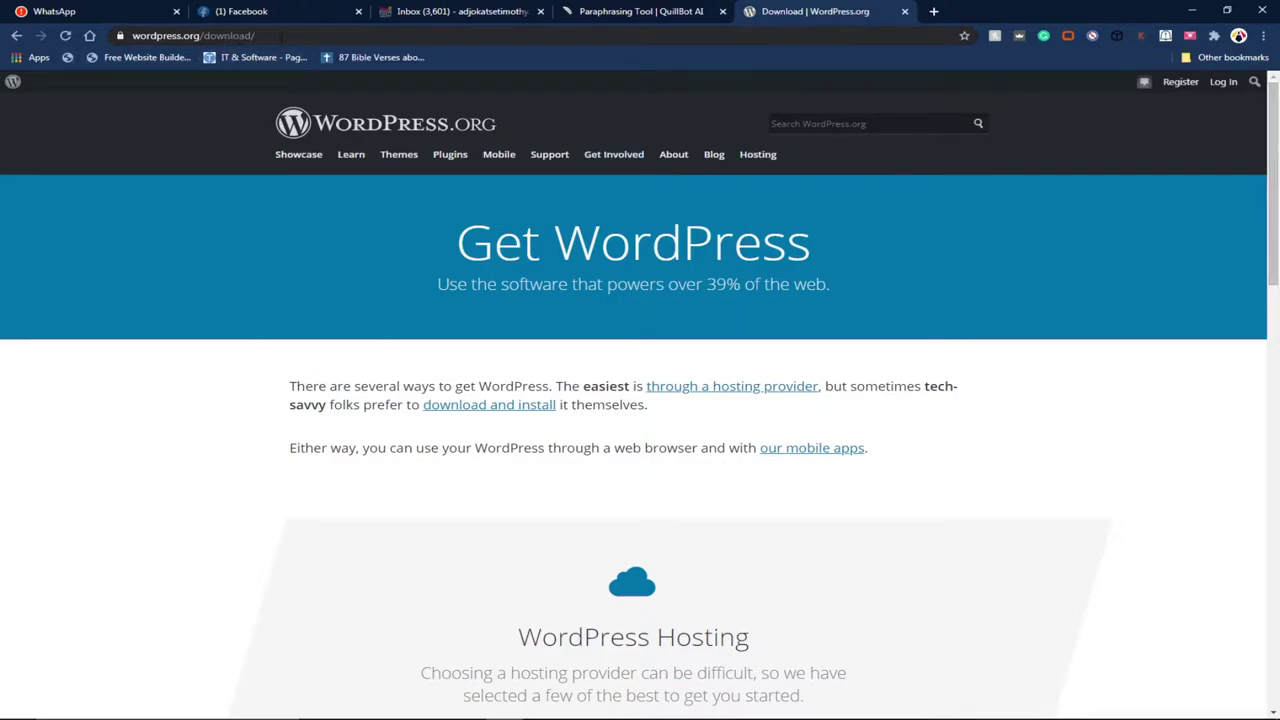
scroll(617, 366, down, 7)
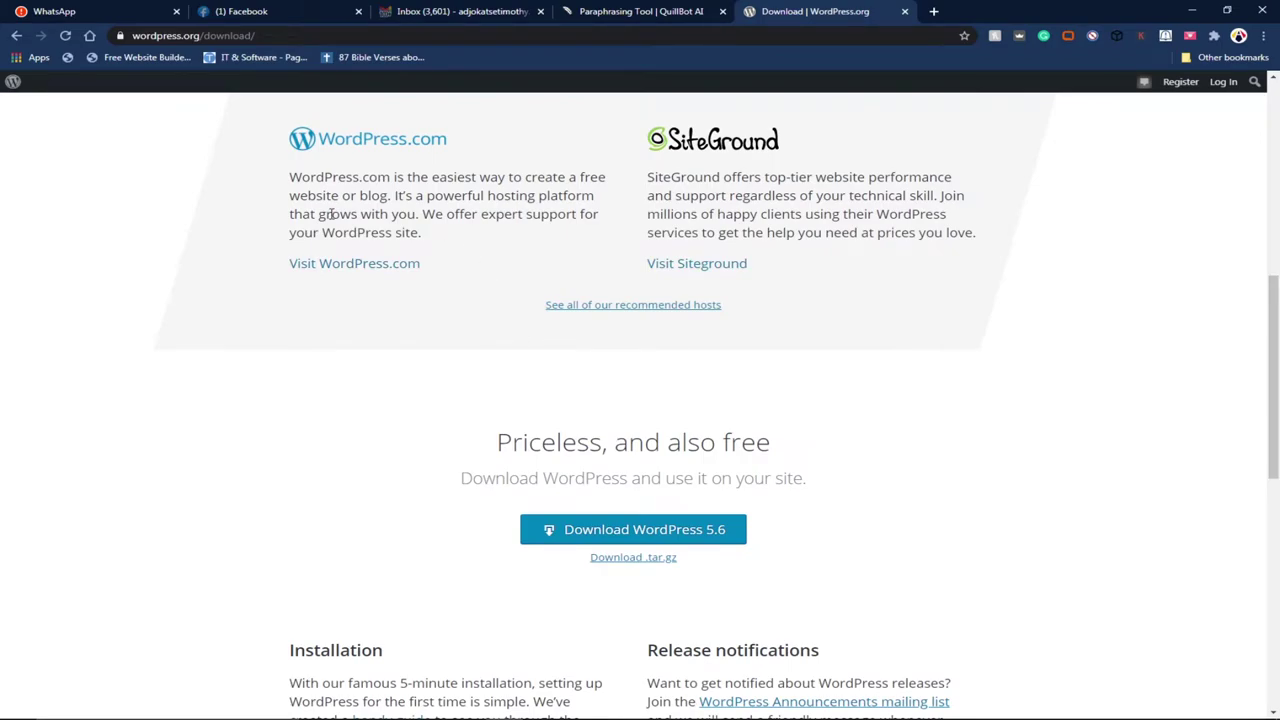
scroll(330, 213, up, 2)
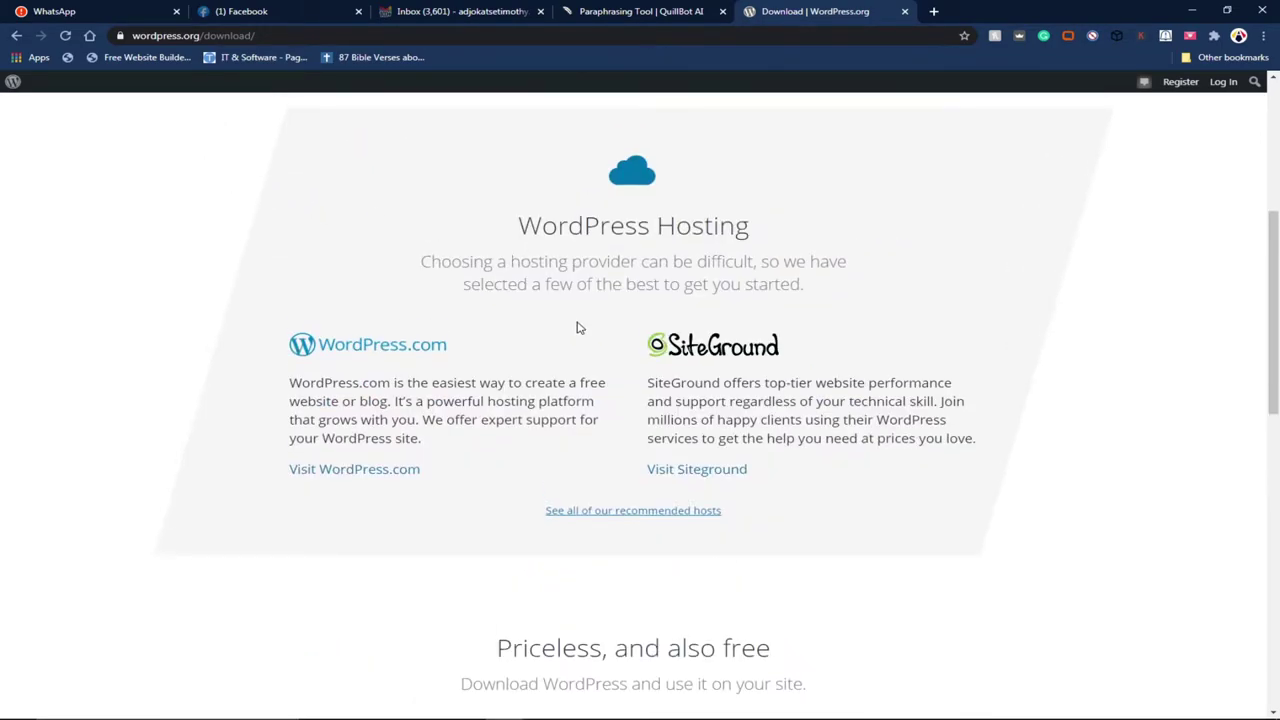
scroll(577, 322, down, 3)
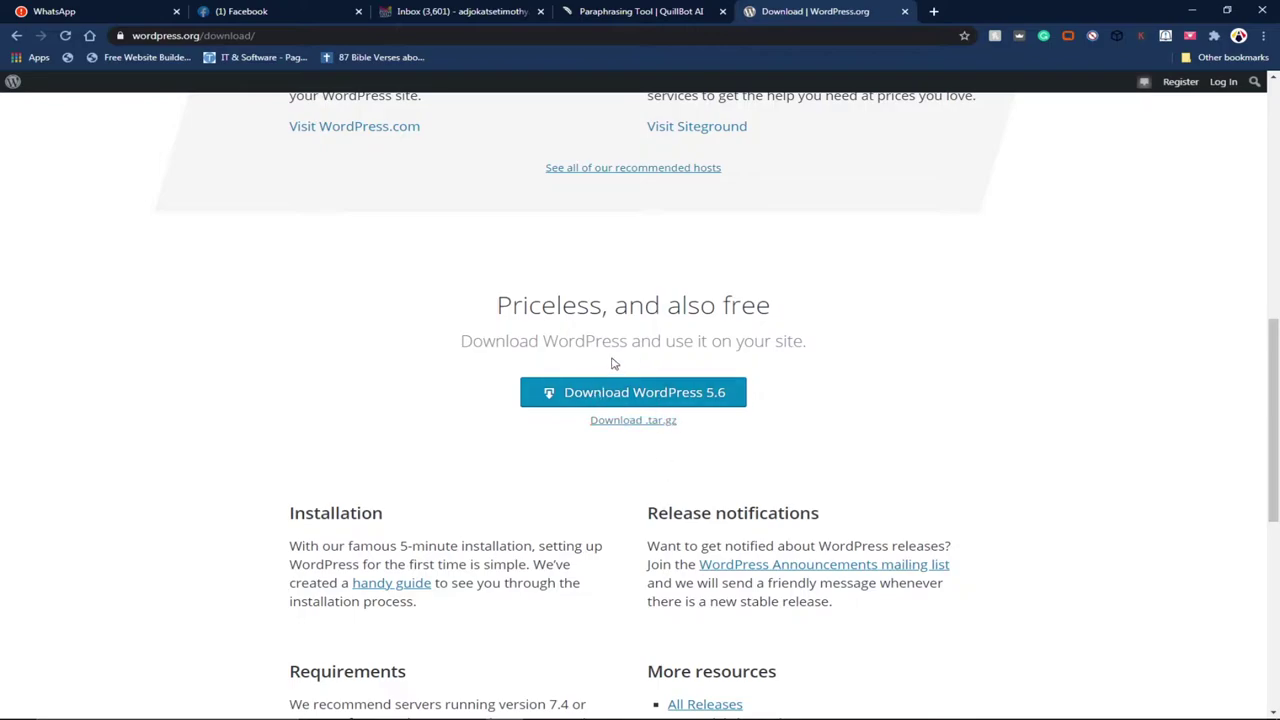
click(643, 418)
scroll(786, 487, down, 5)
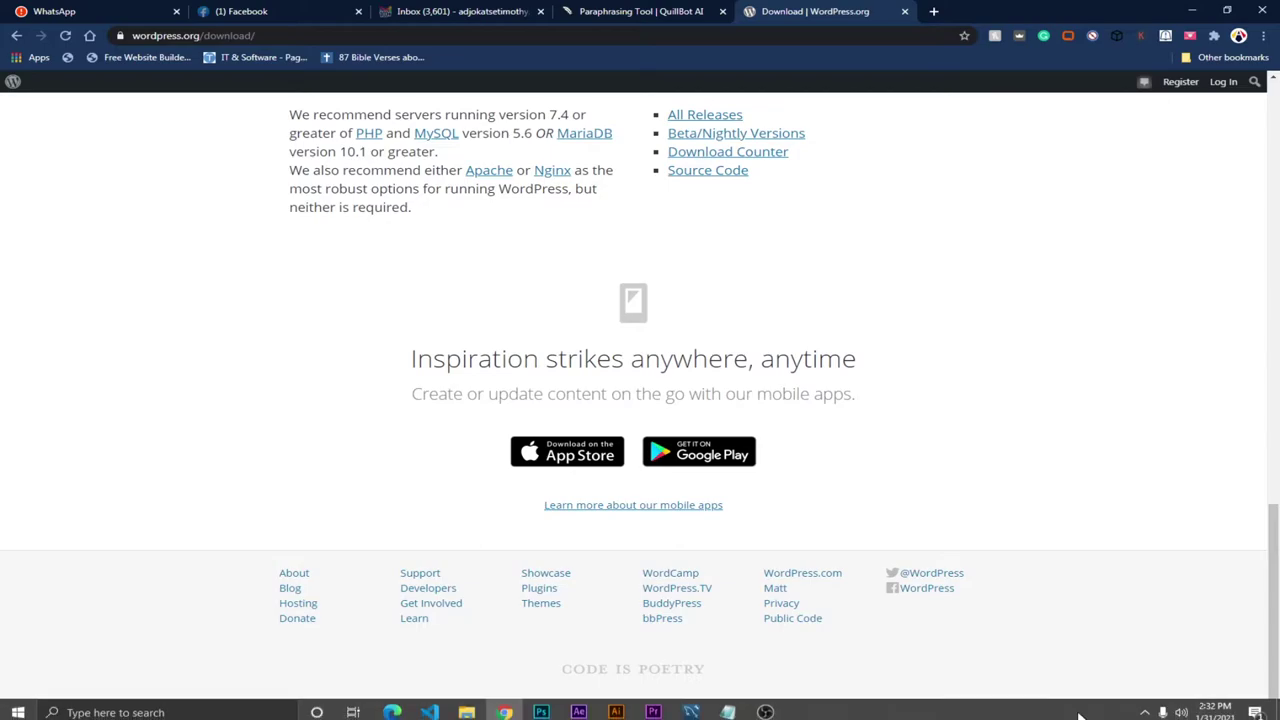
Step: Load localhost in Chrome to show the WampServer homepage
click(1145, 712)
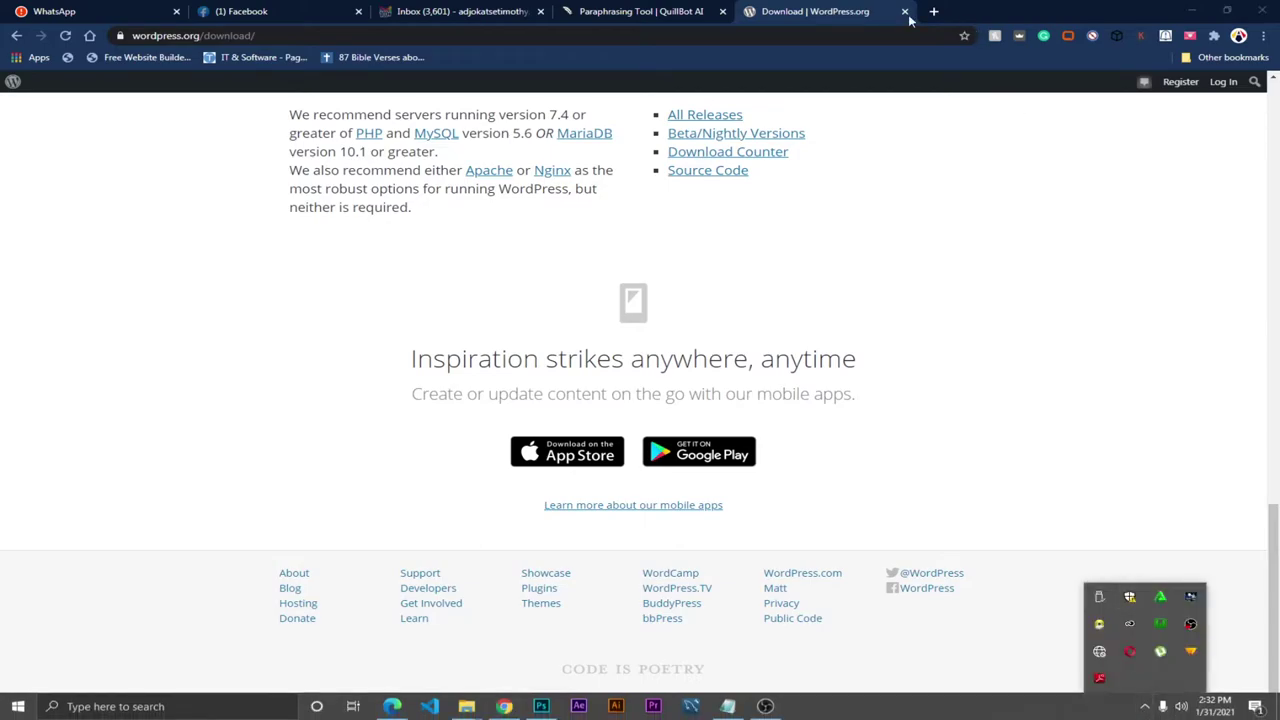
click(872, 20)
click(595, 36)
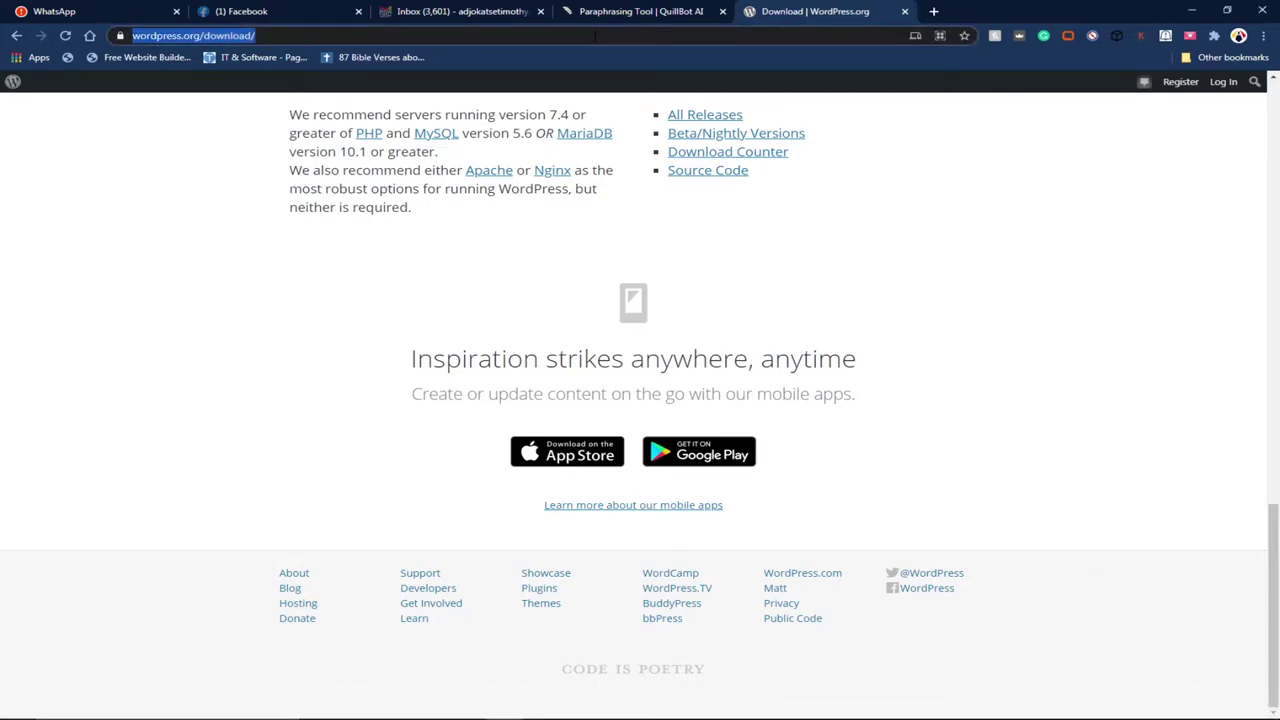
text(l)
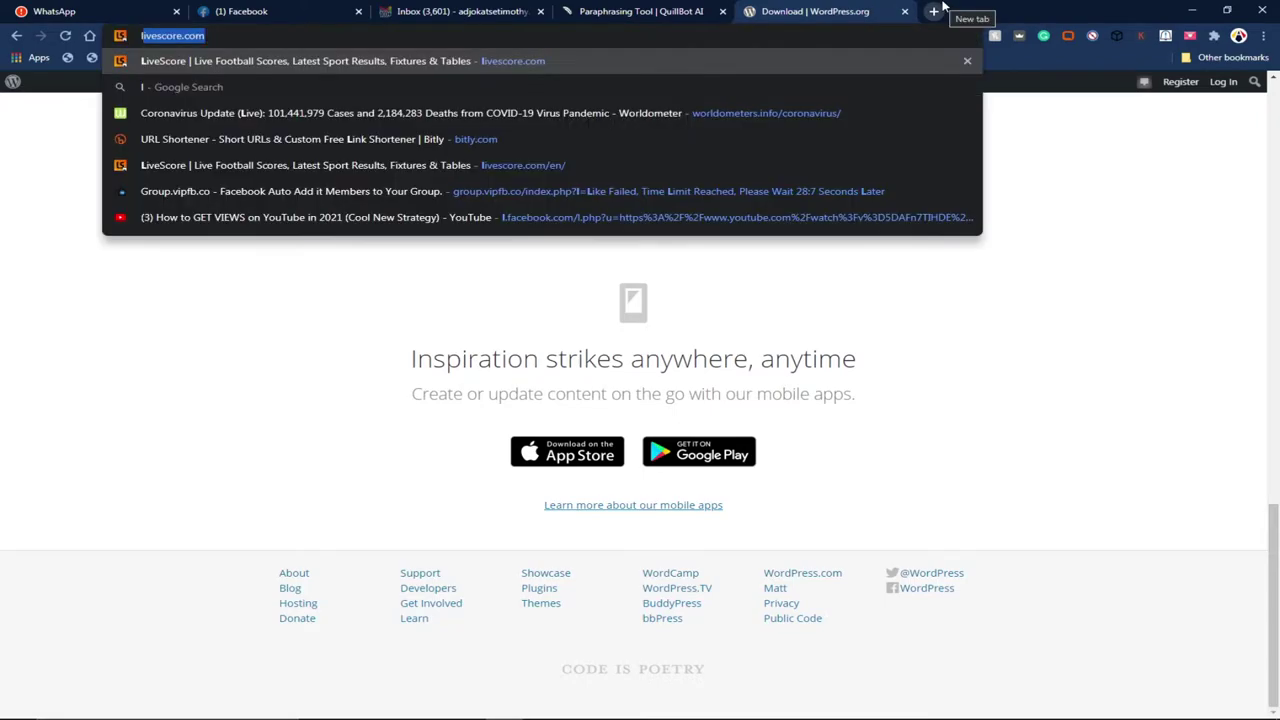
text(ocalh)
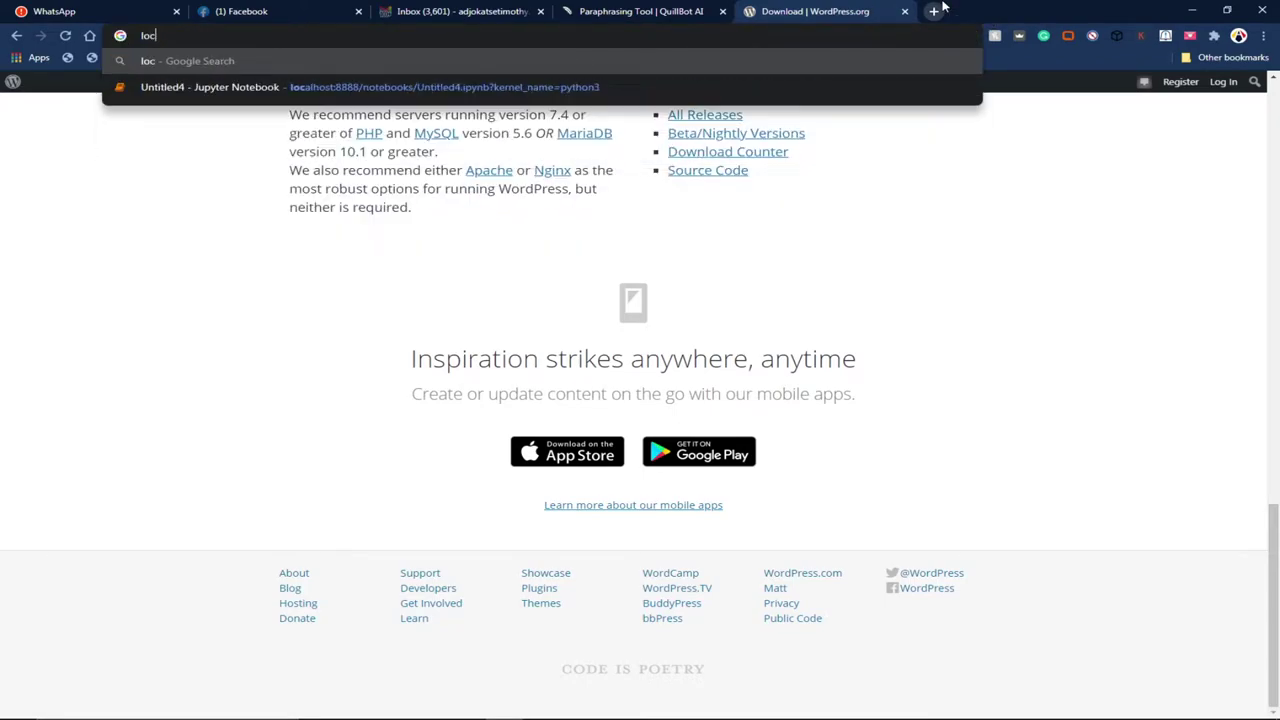
text(ost)
key(Return)
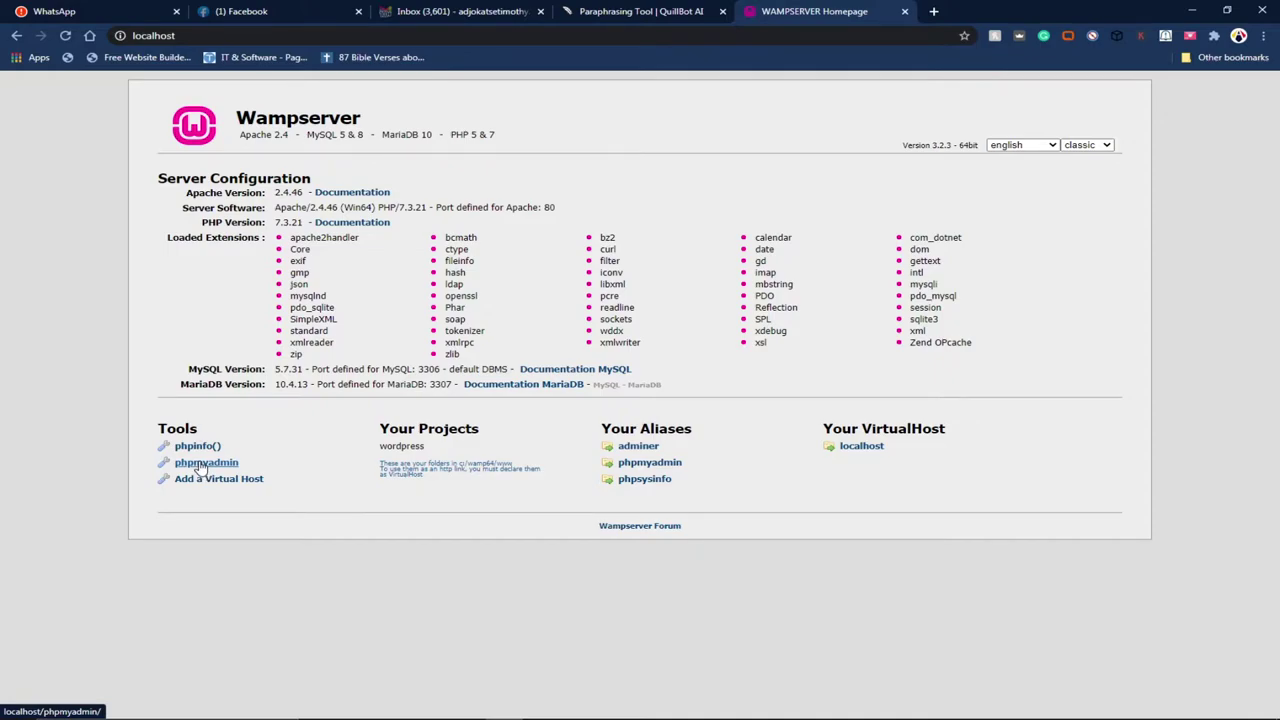
Step: Open phpMyAdmin from the Tools section of the WampServer homepage
click(205, 467)
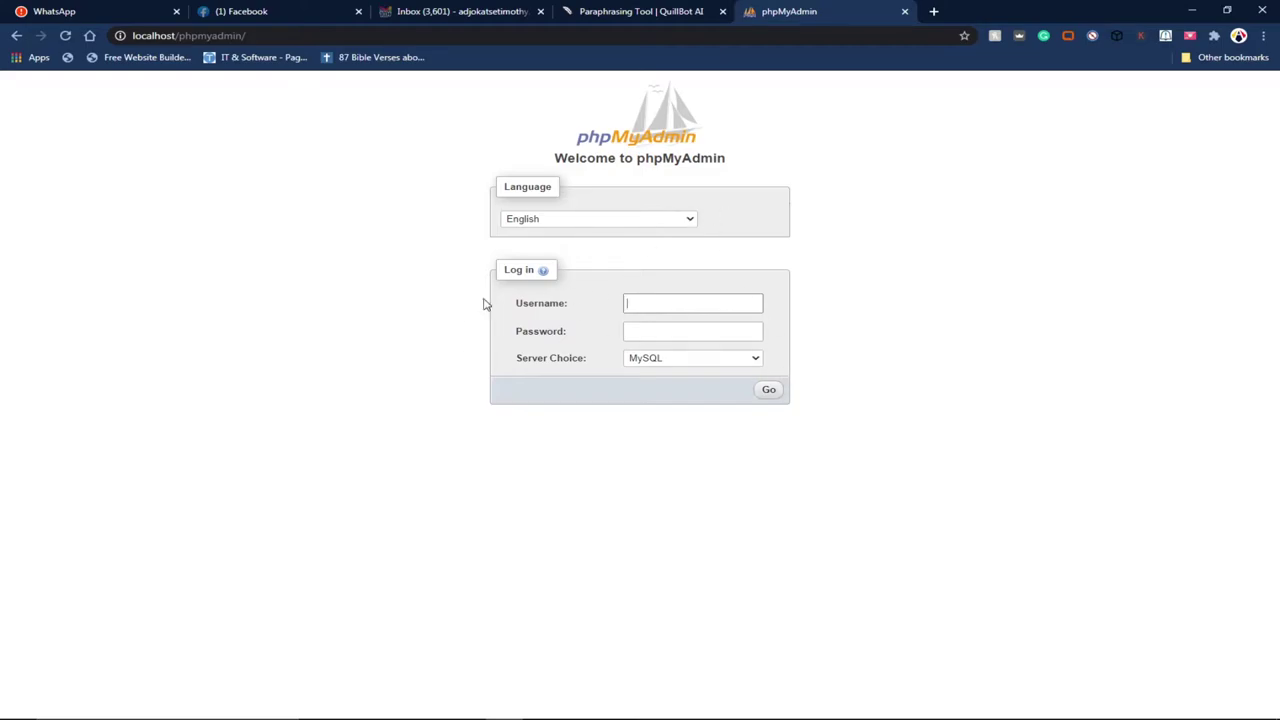
Step: Log in to phpMyAdmin as root and go to the New database page
click(540, 331)
click(656, 305)
click(656, 305)
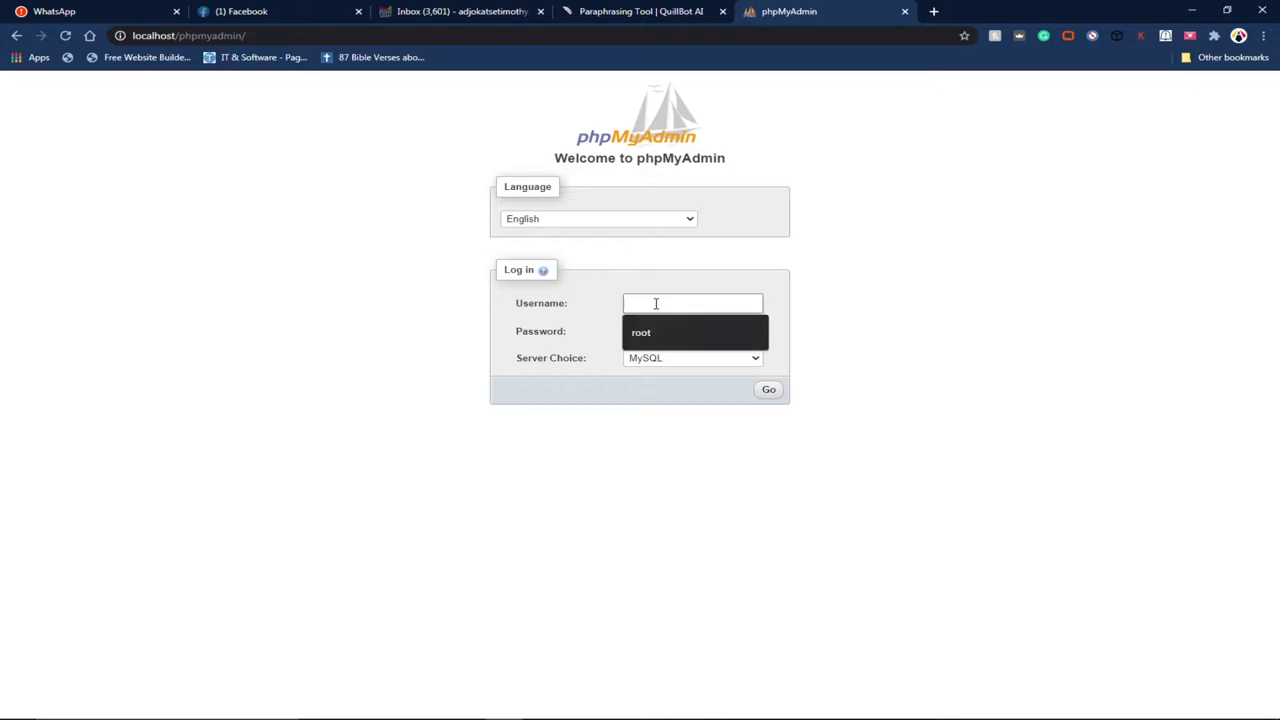
click(665, 335)
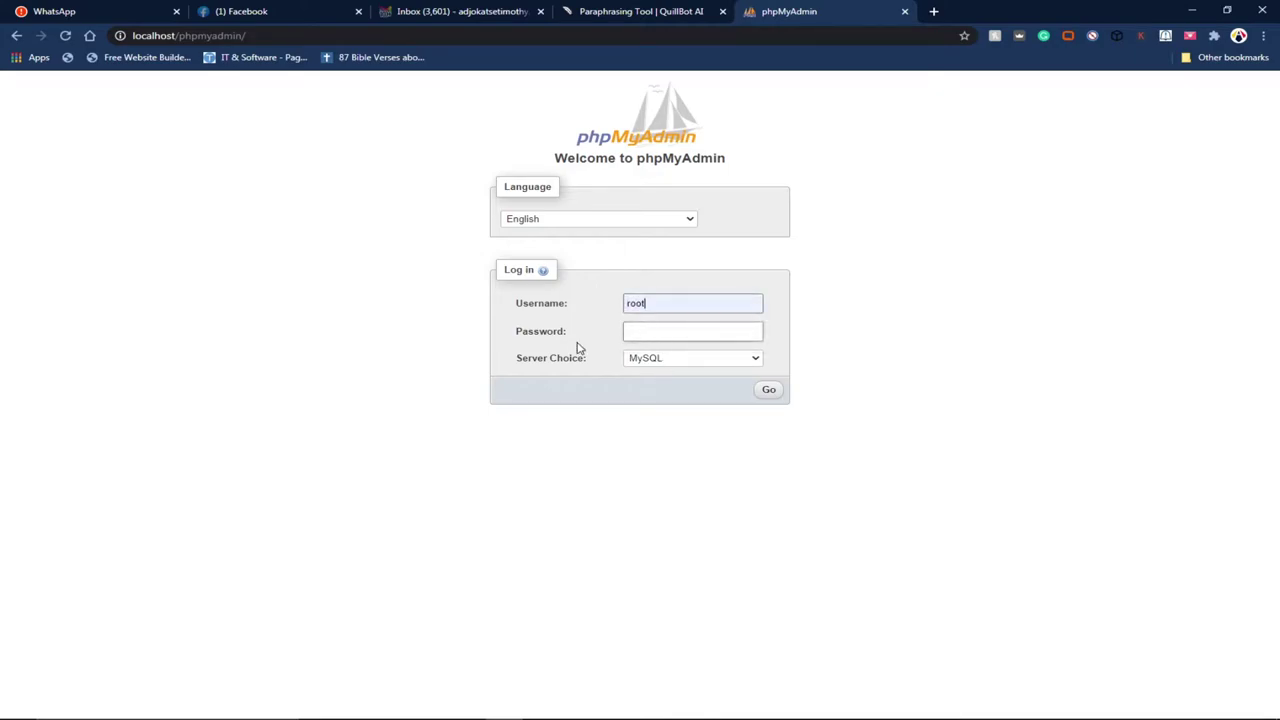
click(768, 390)
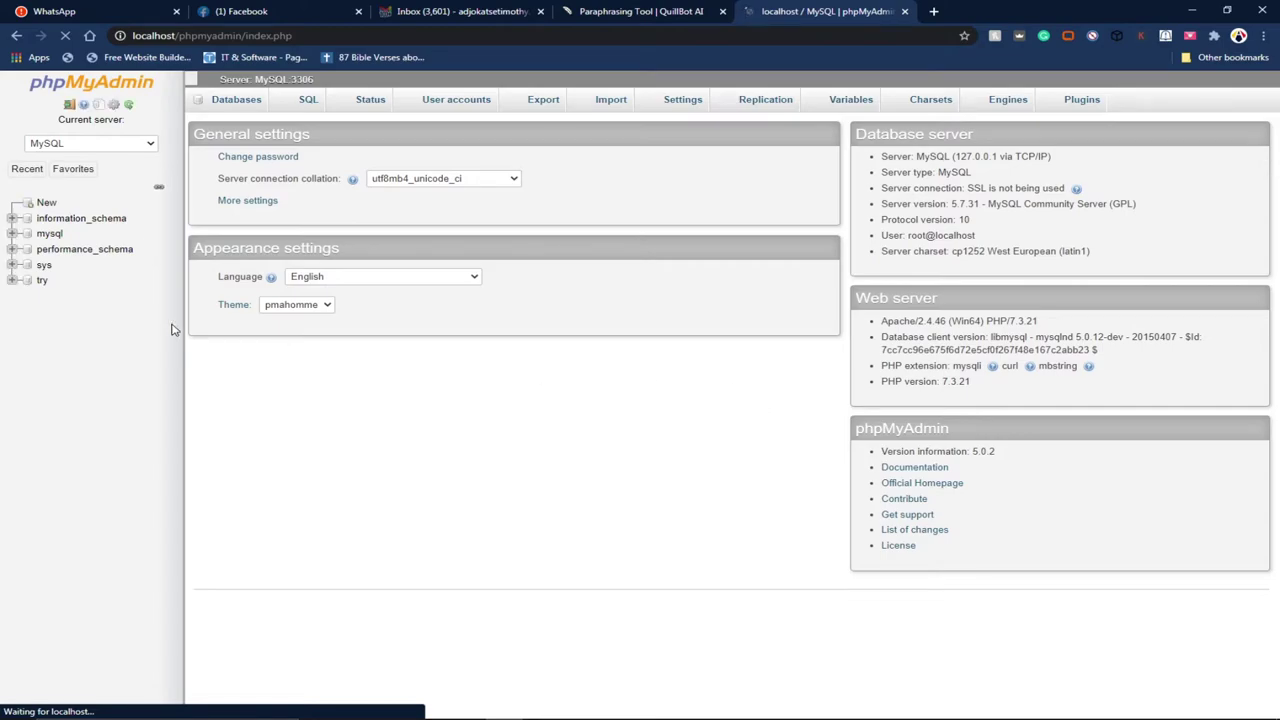
scroll(190, 322, down, 1)
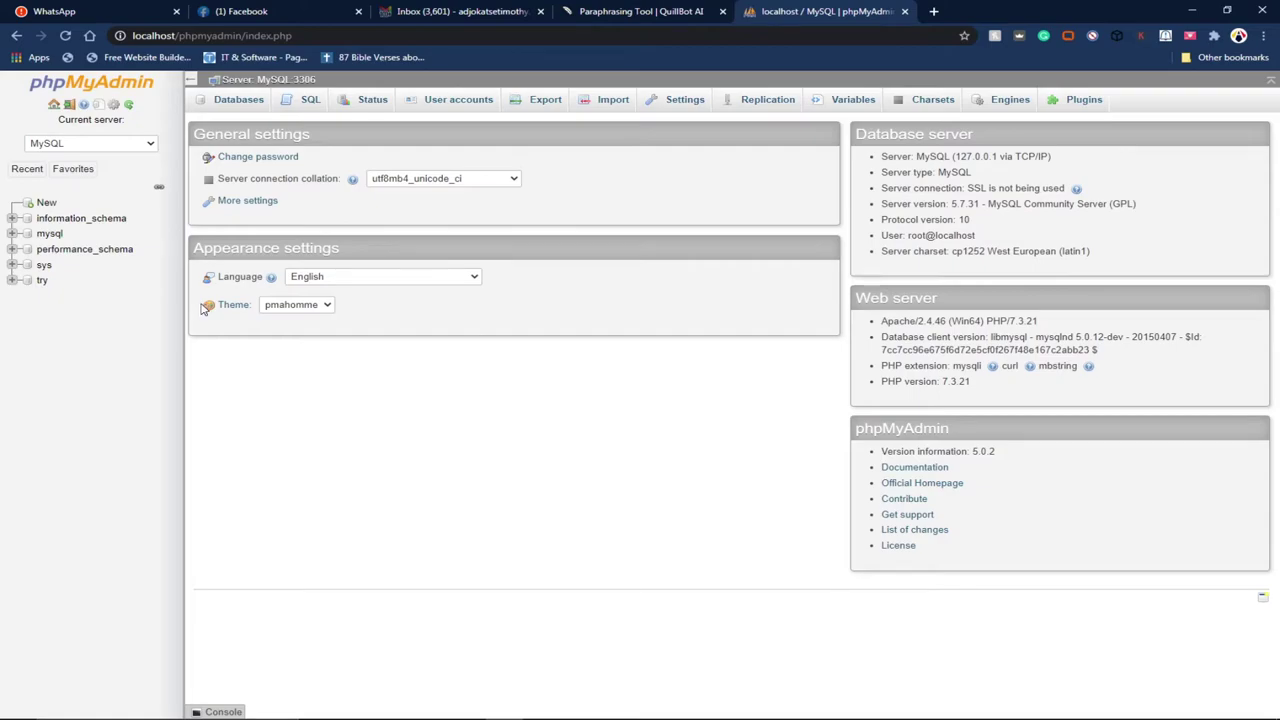
click(46, 203)
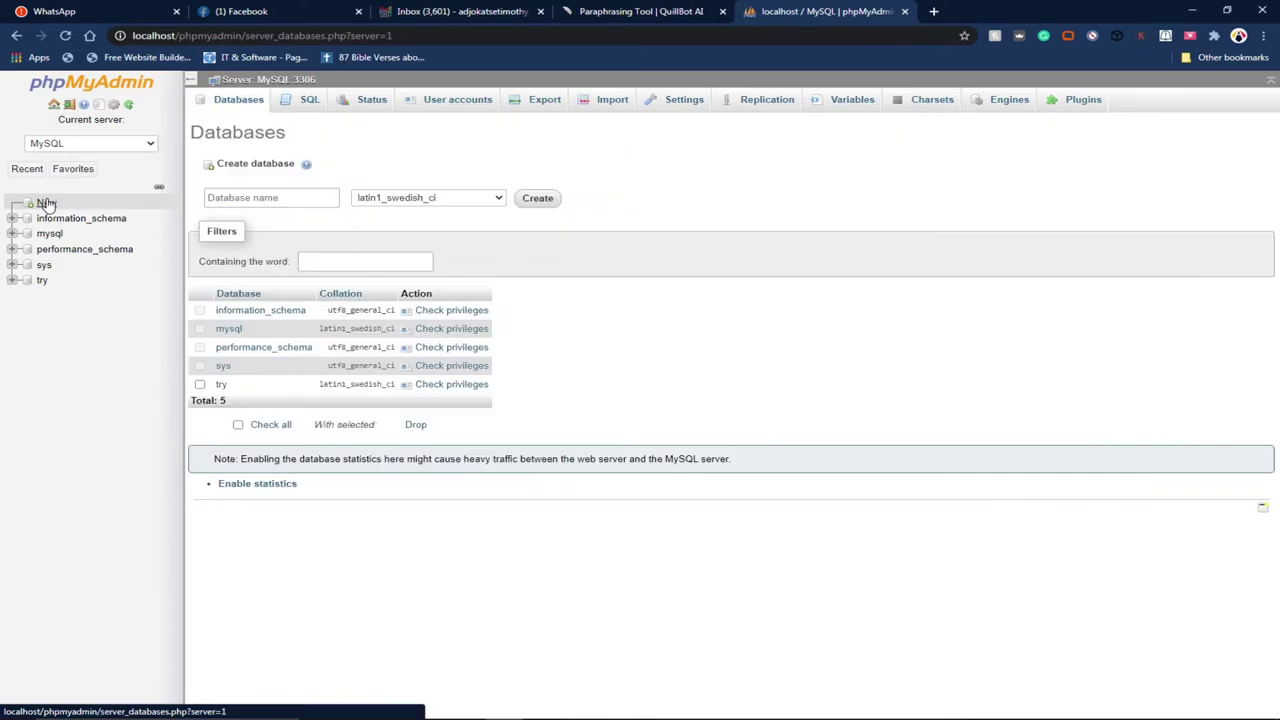
Step: Create a database named 'wordpress' and open a new browser tab
click(275, 197)
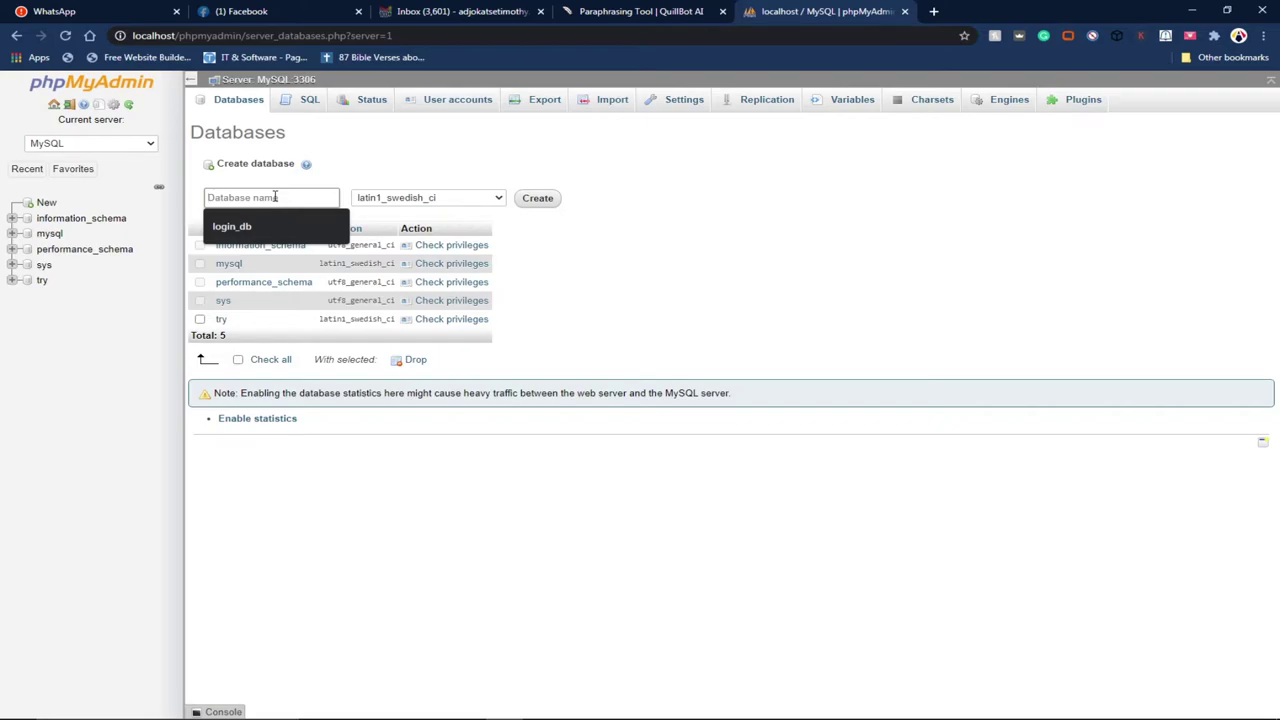
text(worpd)
text(dp)
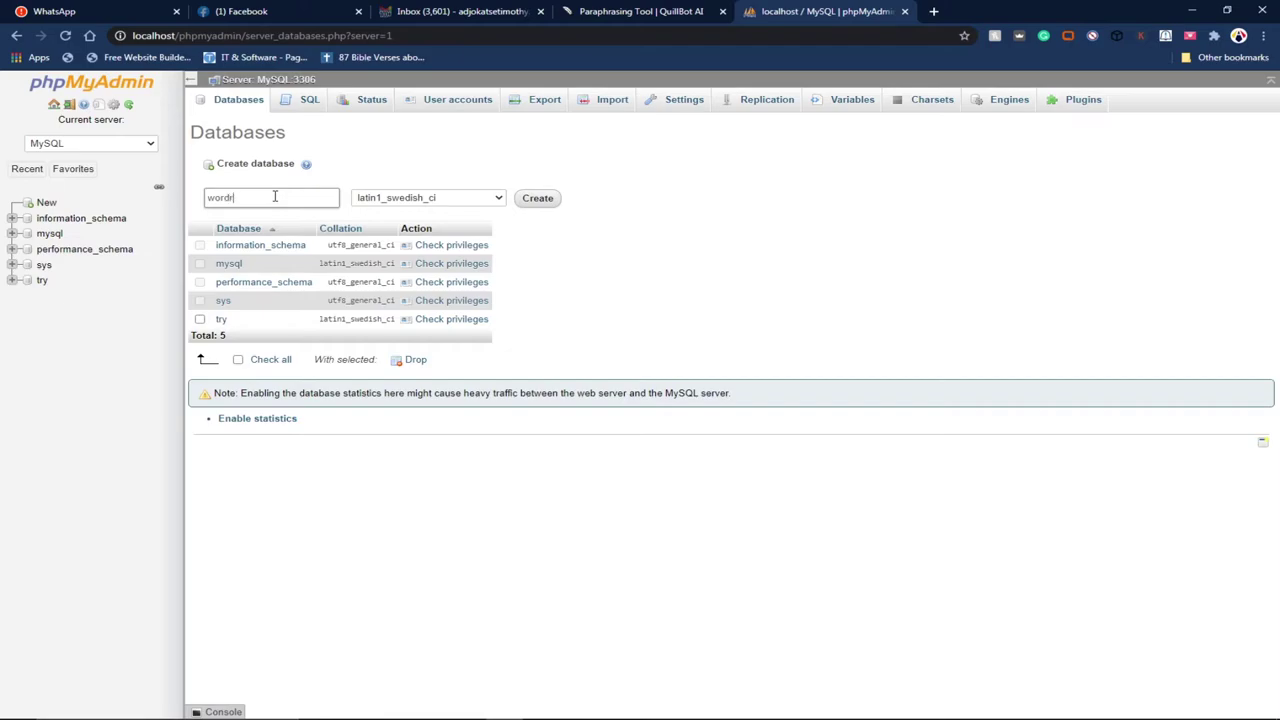
text(ress)
click(530, 204)
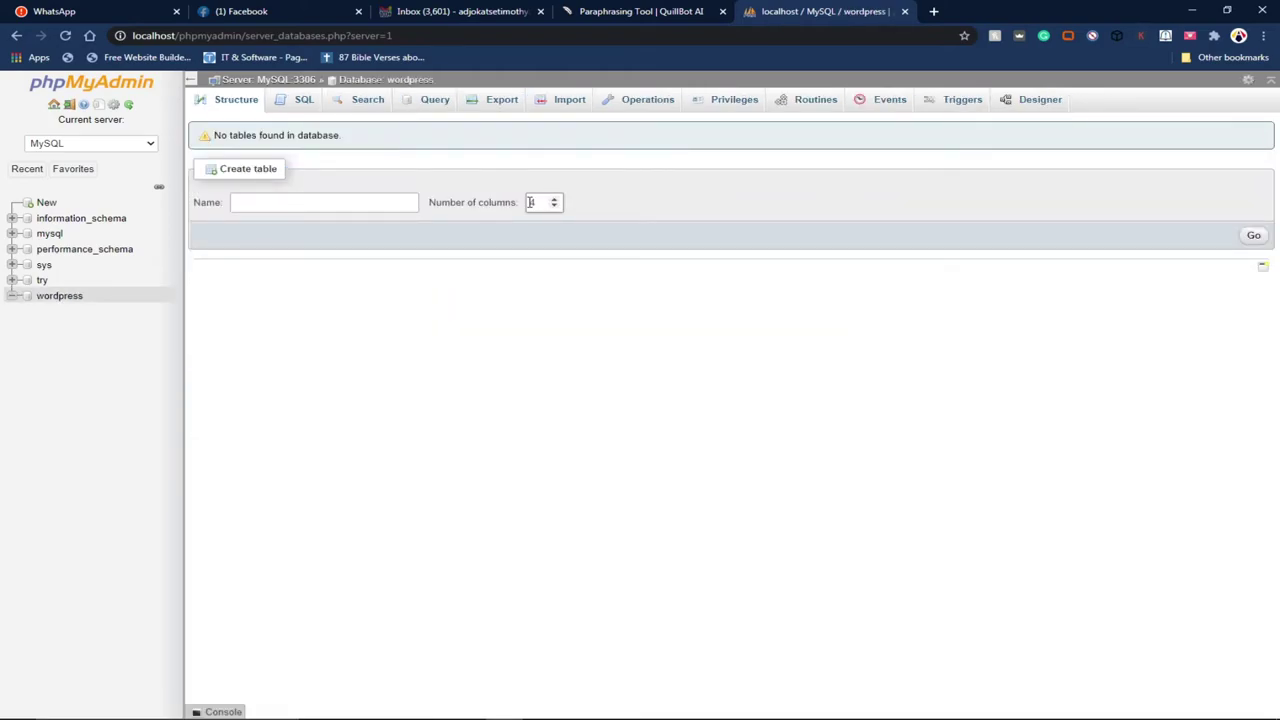
click(932, 11)
Step: Navigate the new tab to localhost/wordpress to reach the WordPress setup page
text(loc)
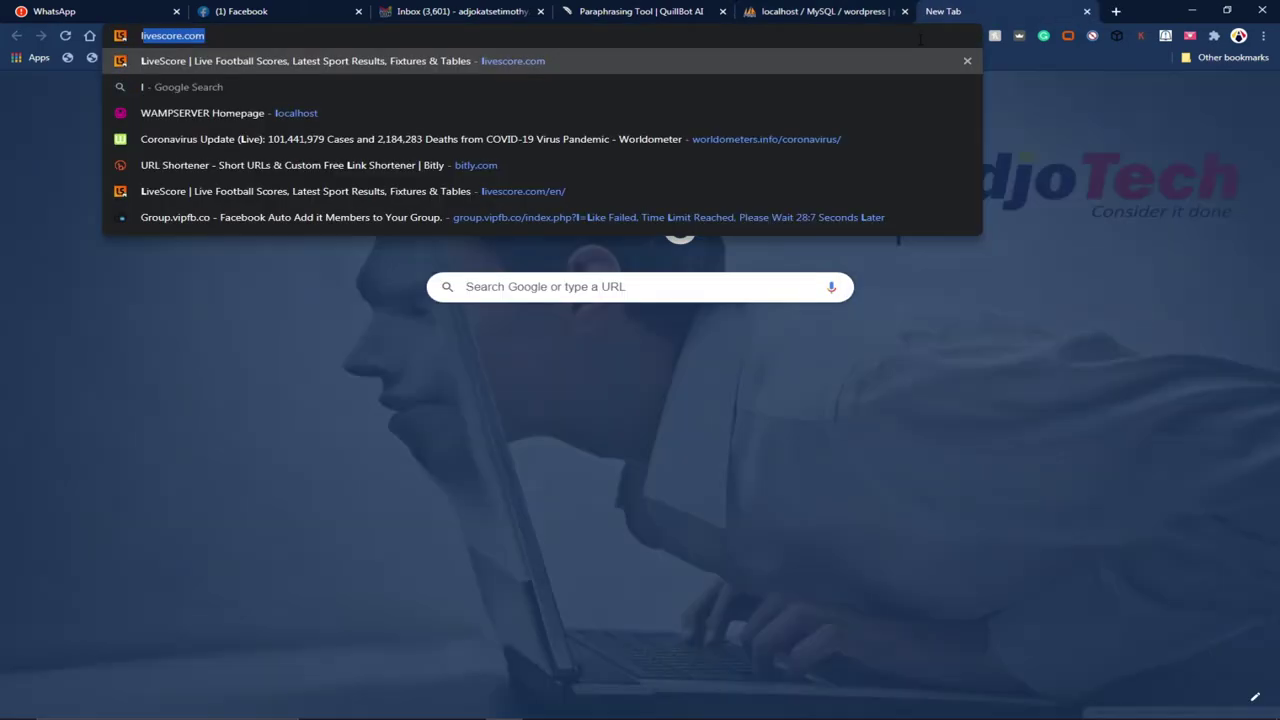
key(Return)
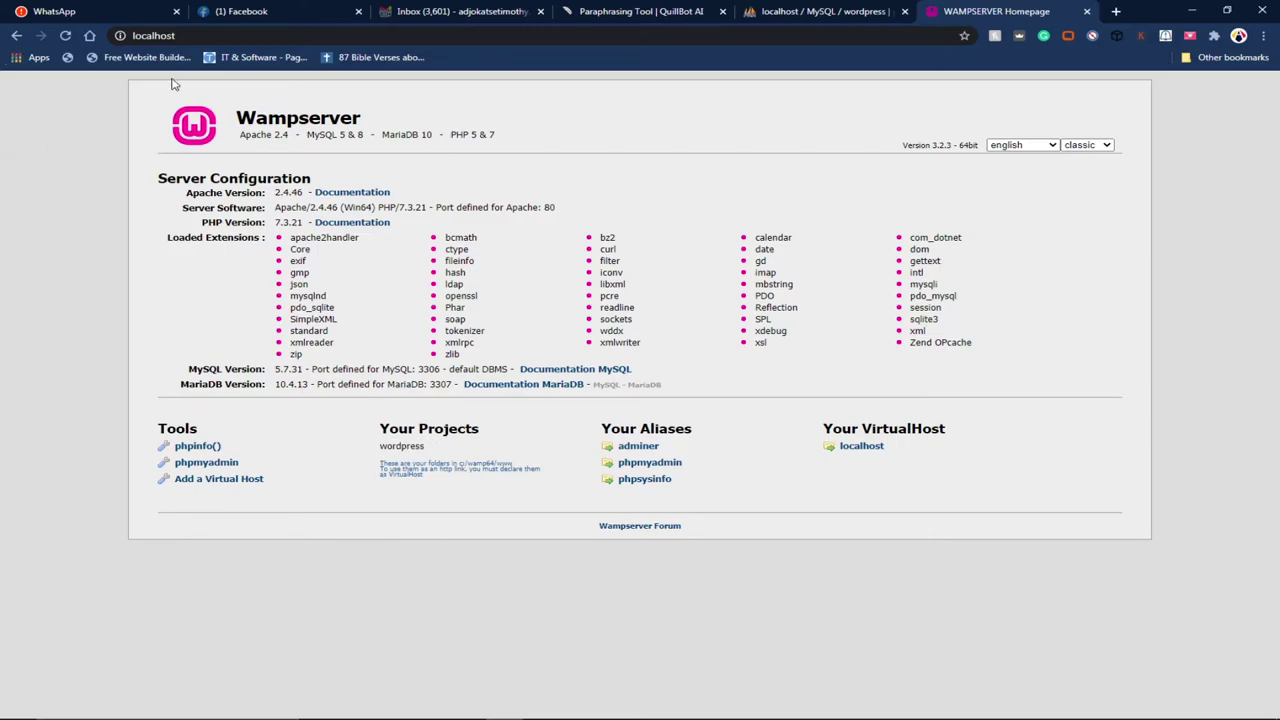
click(195, 36)
click(195, 36)
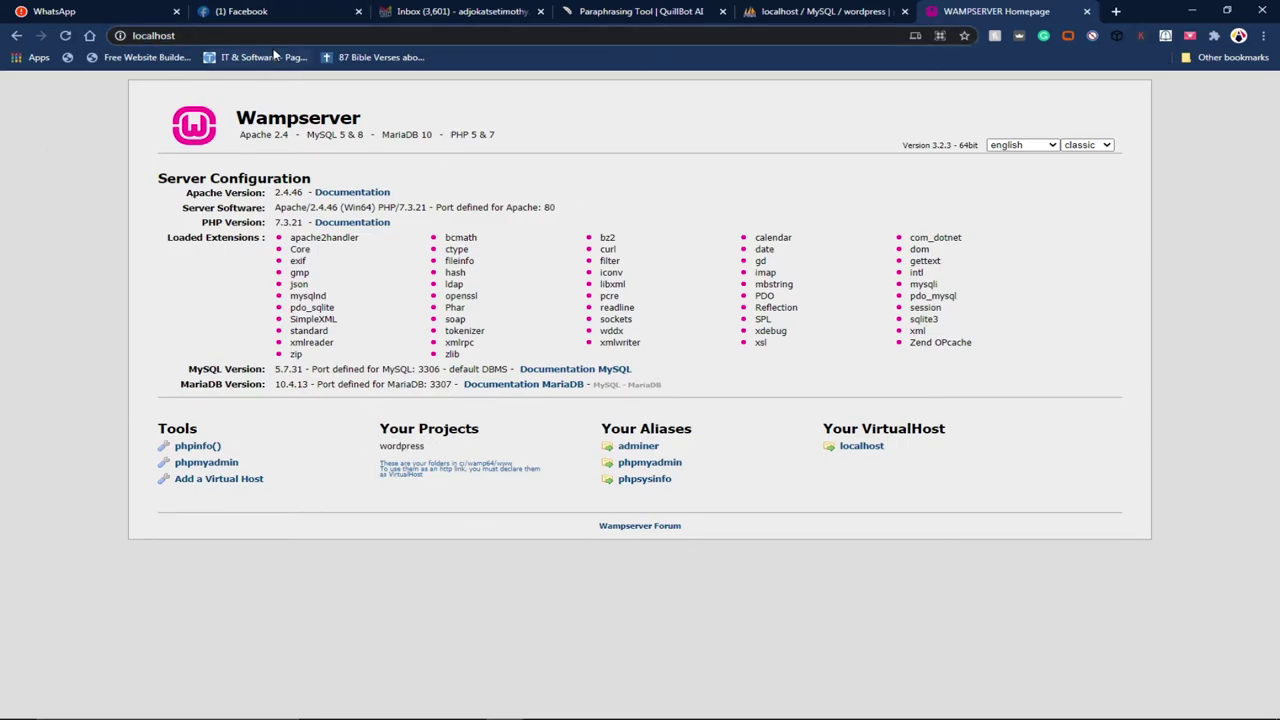
text(/wordpress)
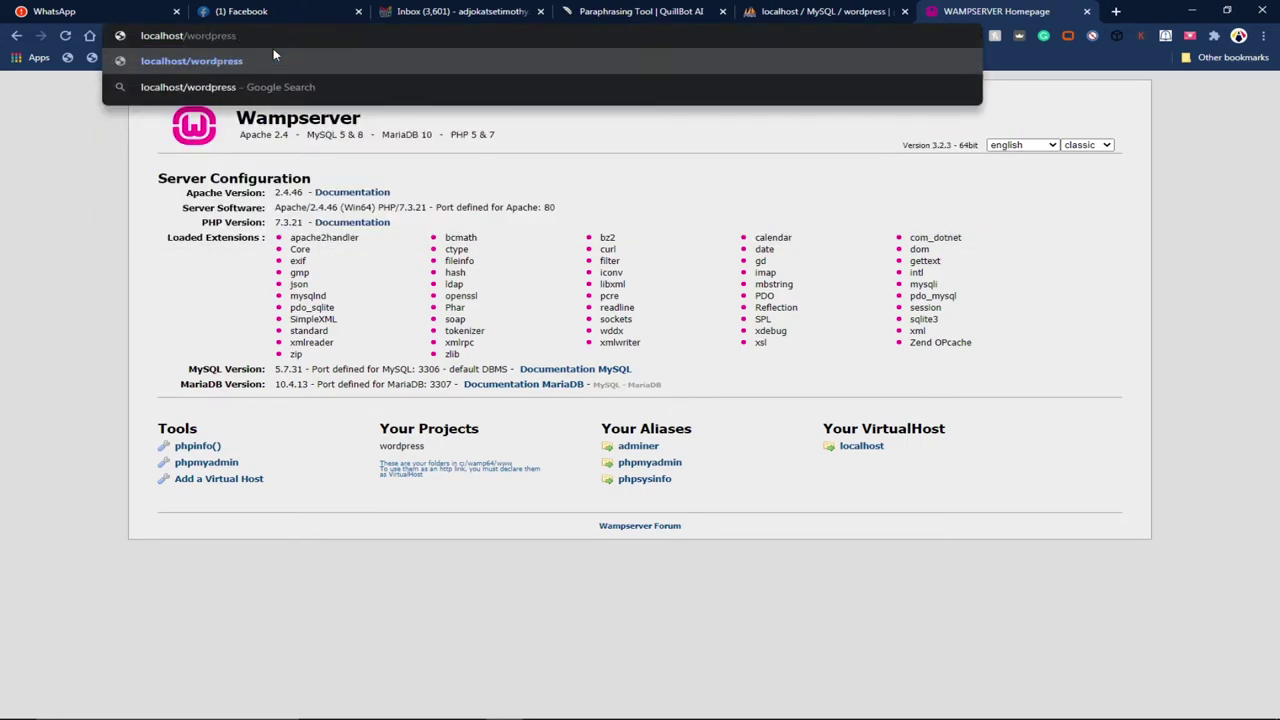
key(Return)
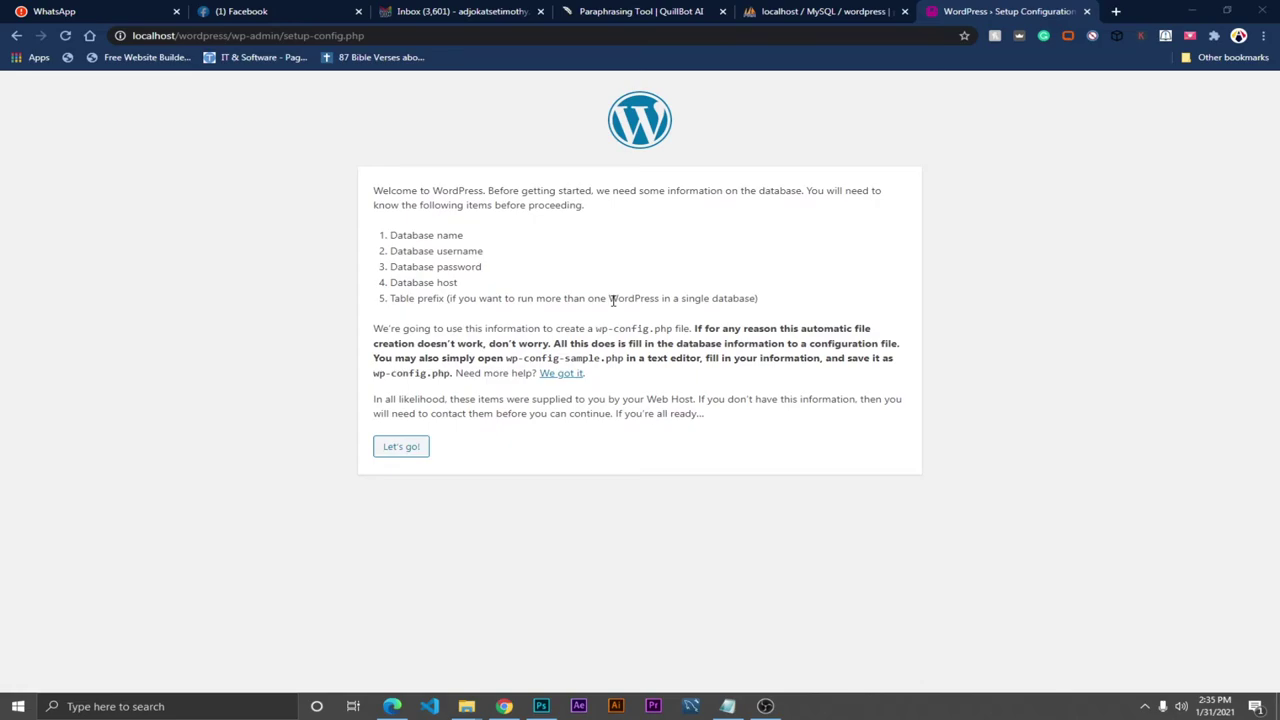
Step: Submit database name wordpress, username root and an empty password
click(395, 449)
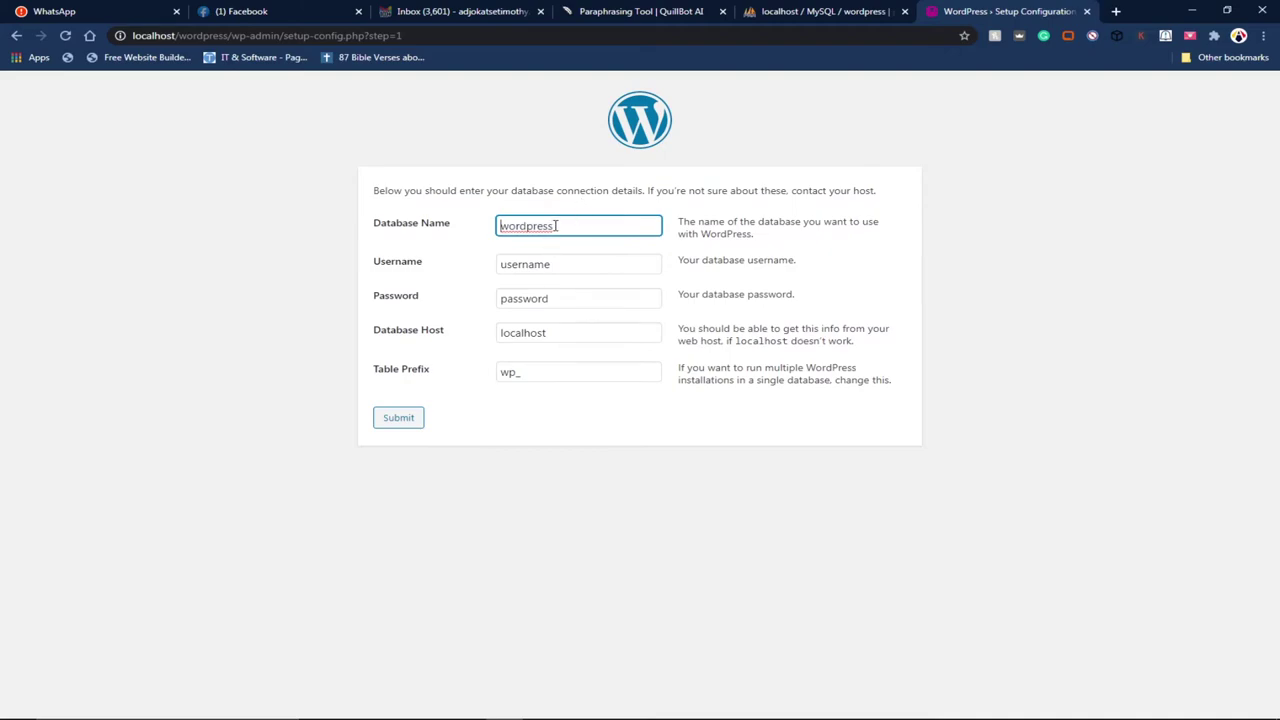
drag(557, 226, 491, 225)
drag(563, 266, 486, 268)
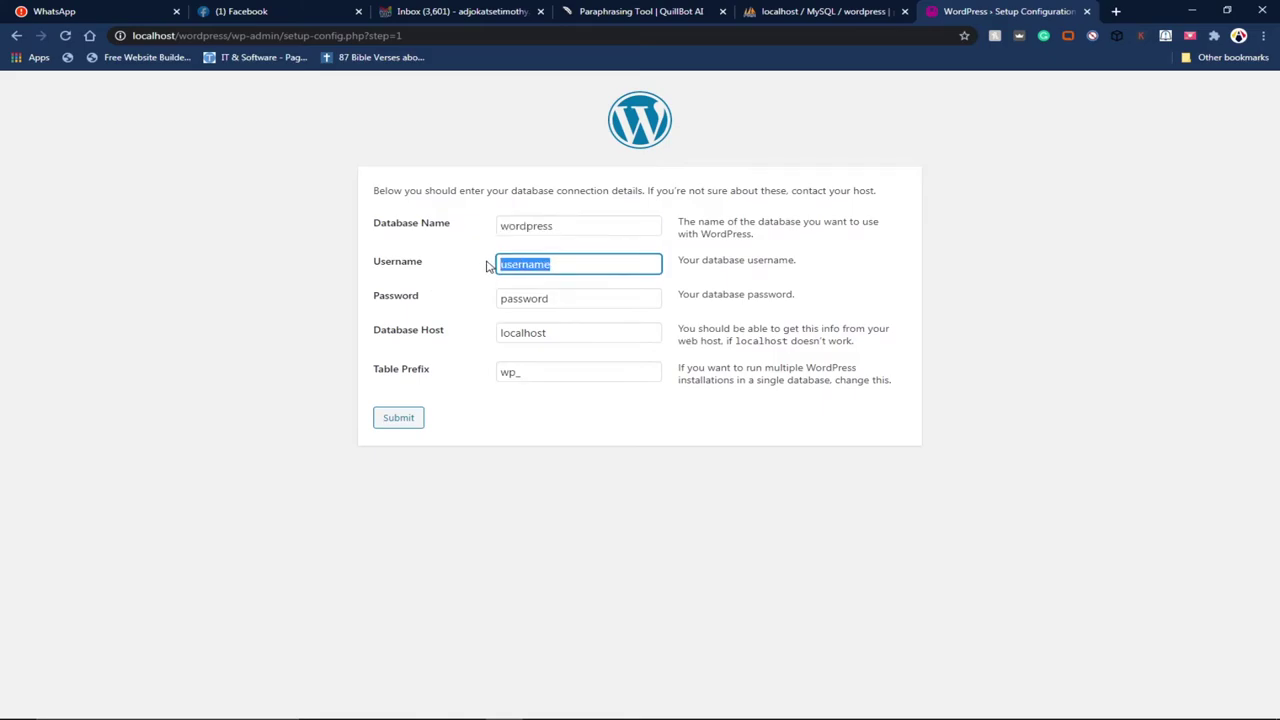
text(root)
drag(560, 296, 437, 309)
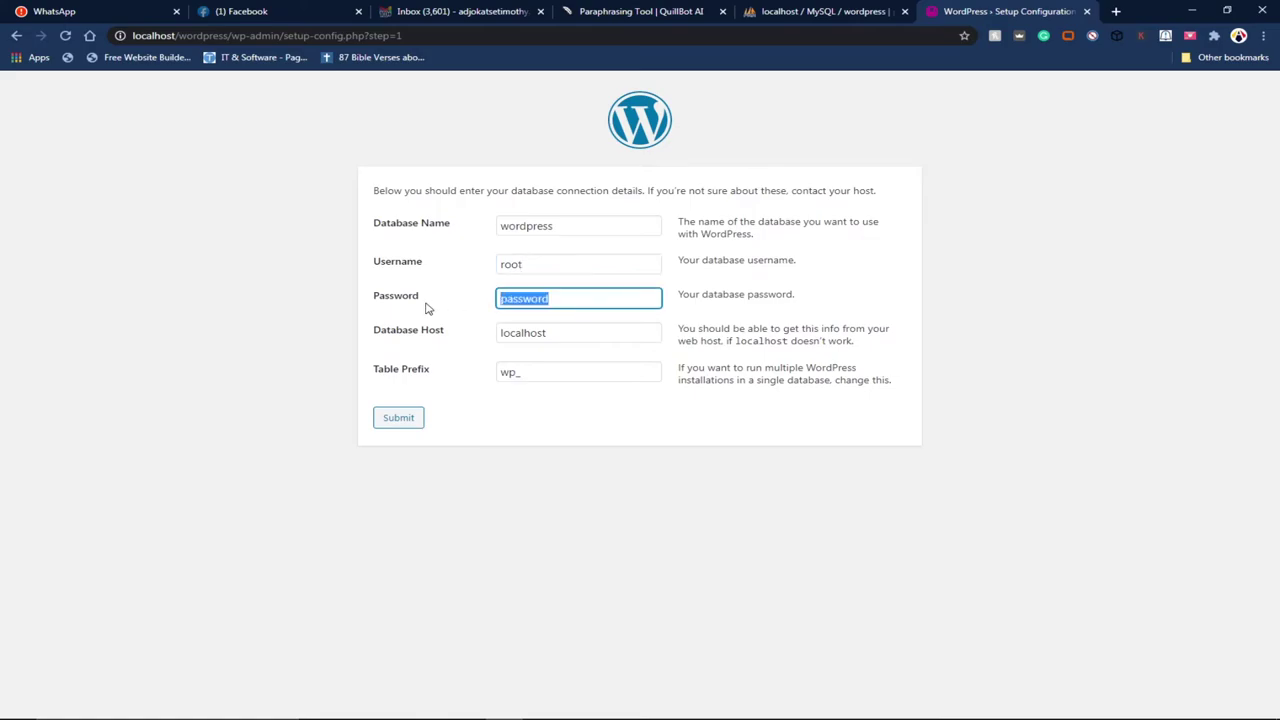
key(BackSpace)
drag(558, 225, 487, 224)
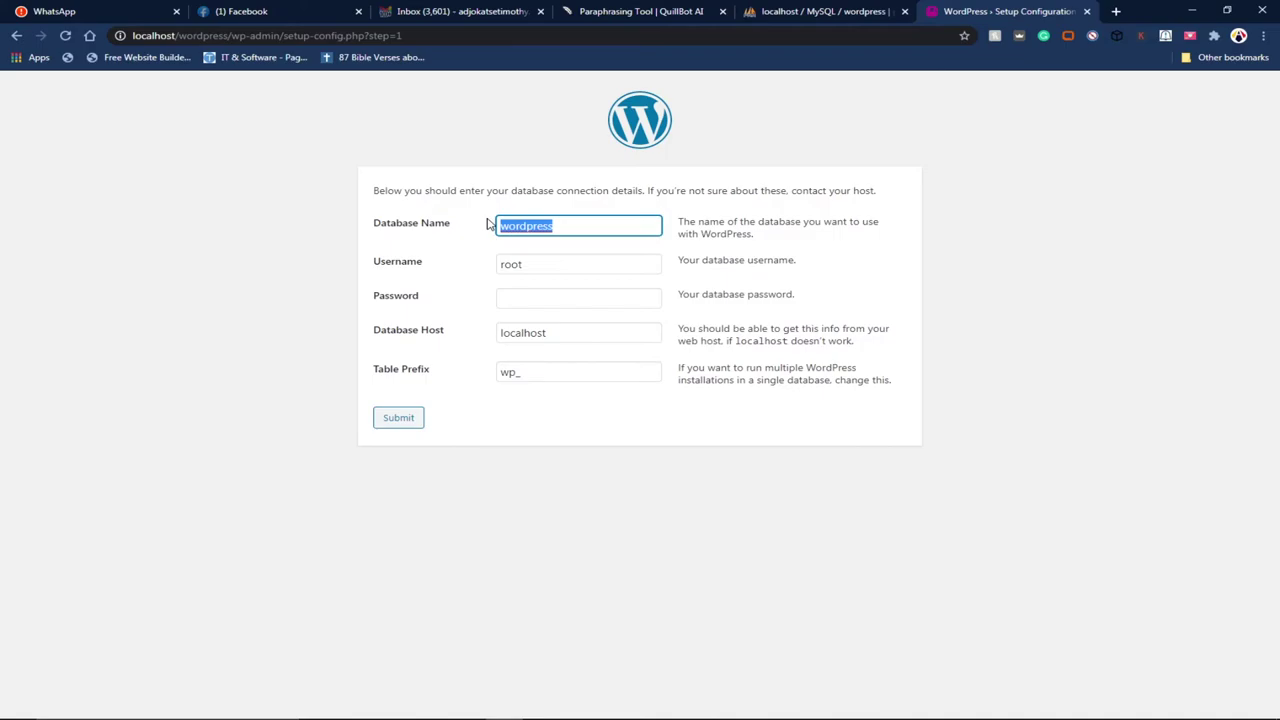
drag(526, 263, 498, 265)
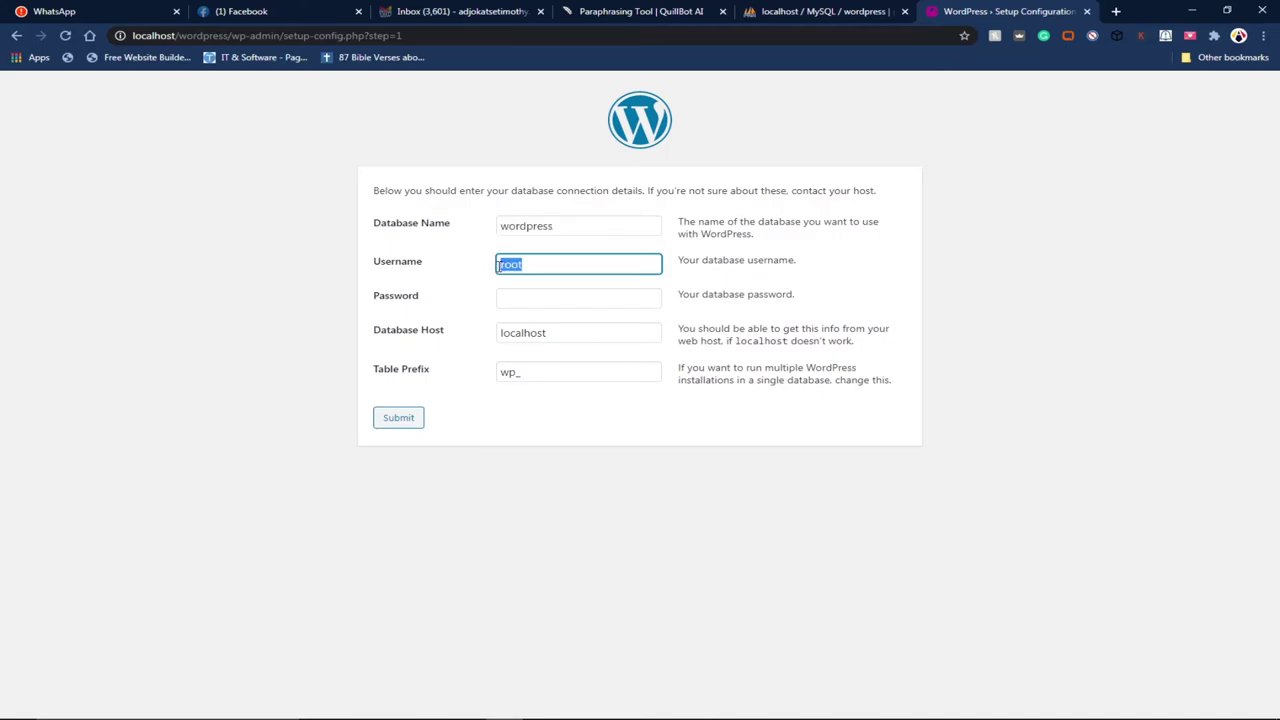
click(404, 424)
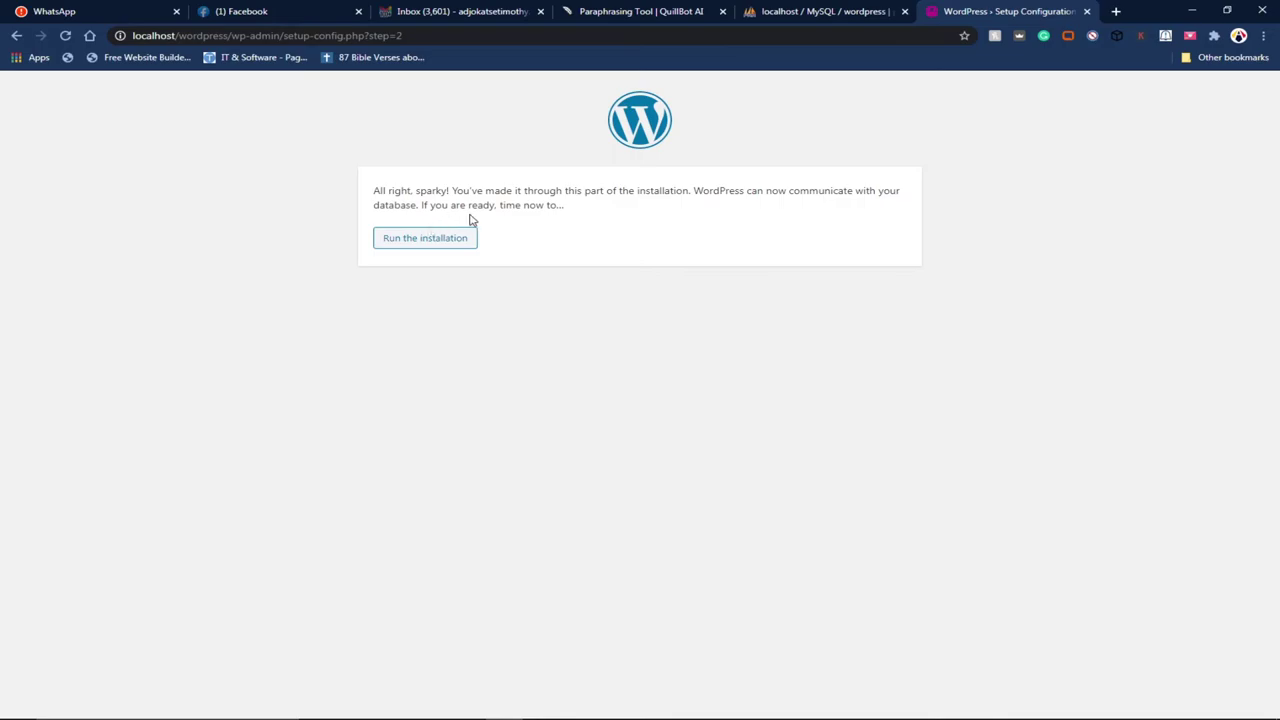
Step: Start the installation with site title 'trying' and username admin
click(428, 244)
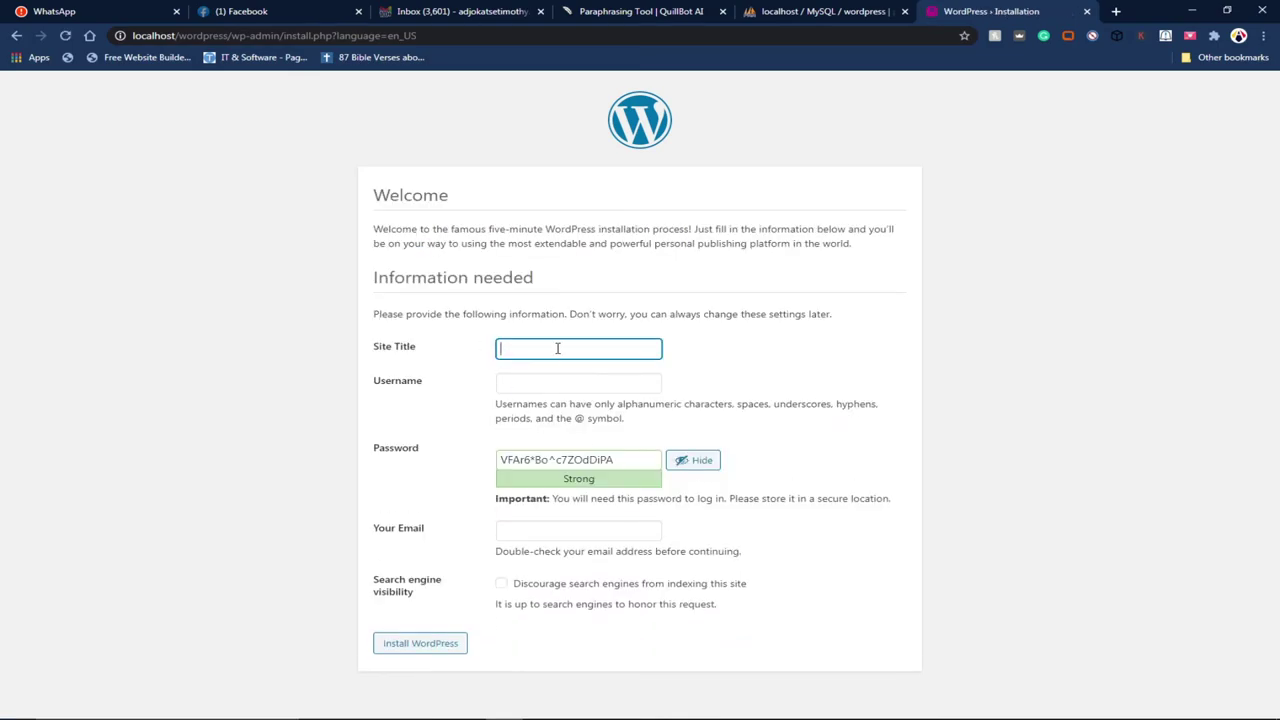
text(trying)
click(537, 382)
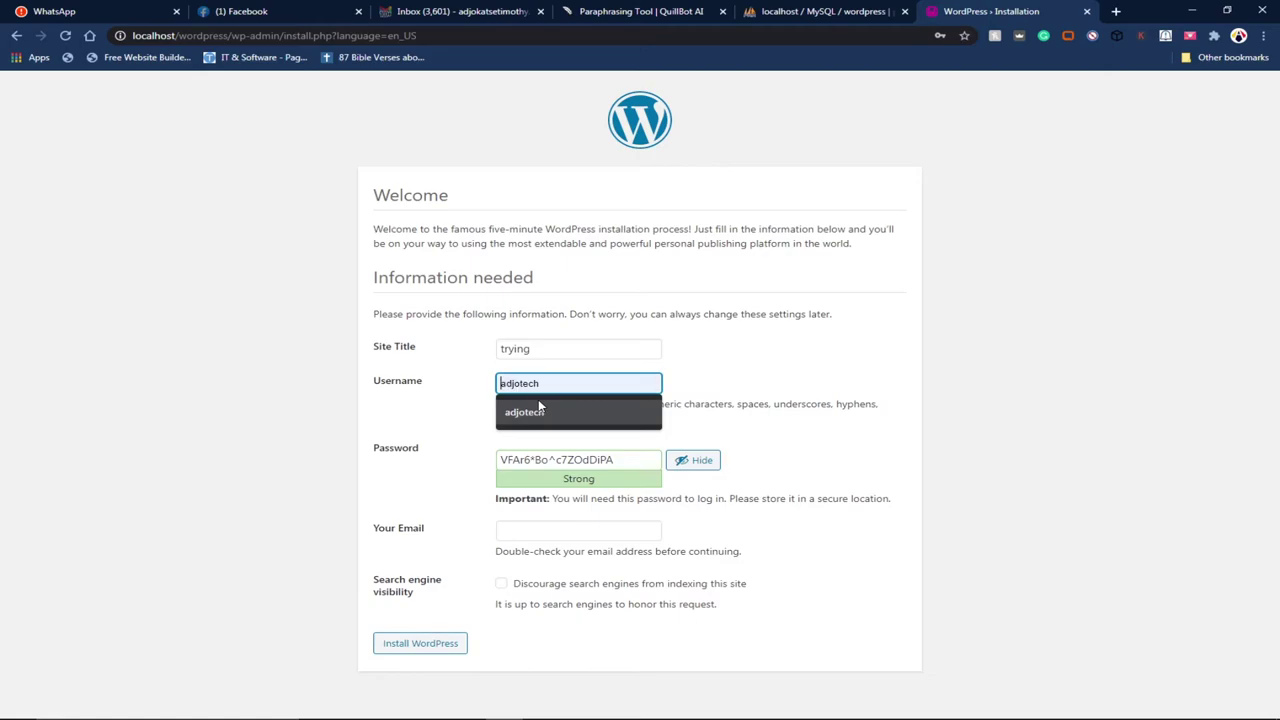
click(447, 395)
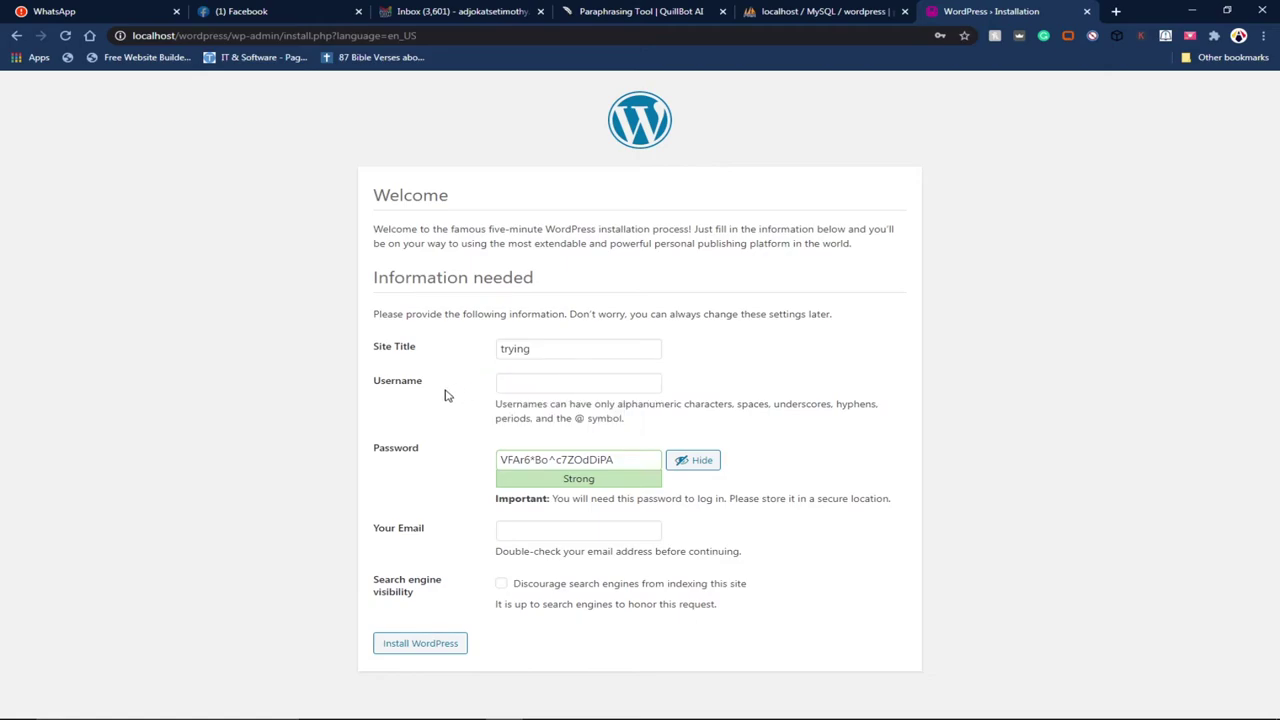
click(516, 381)
click(470, 397)
click(526, 380)
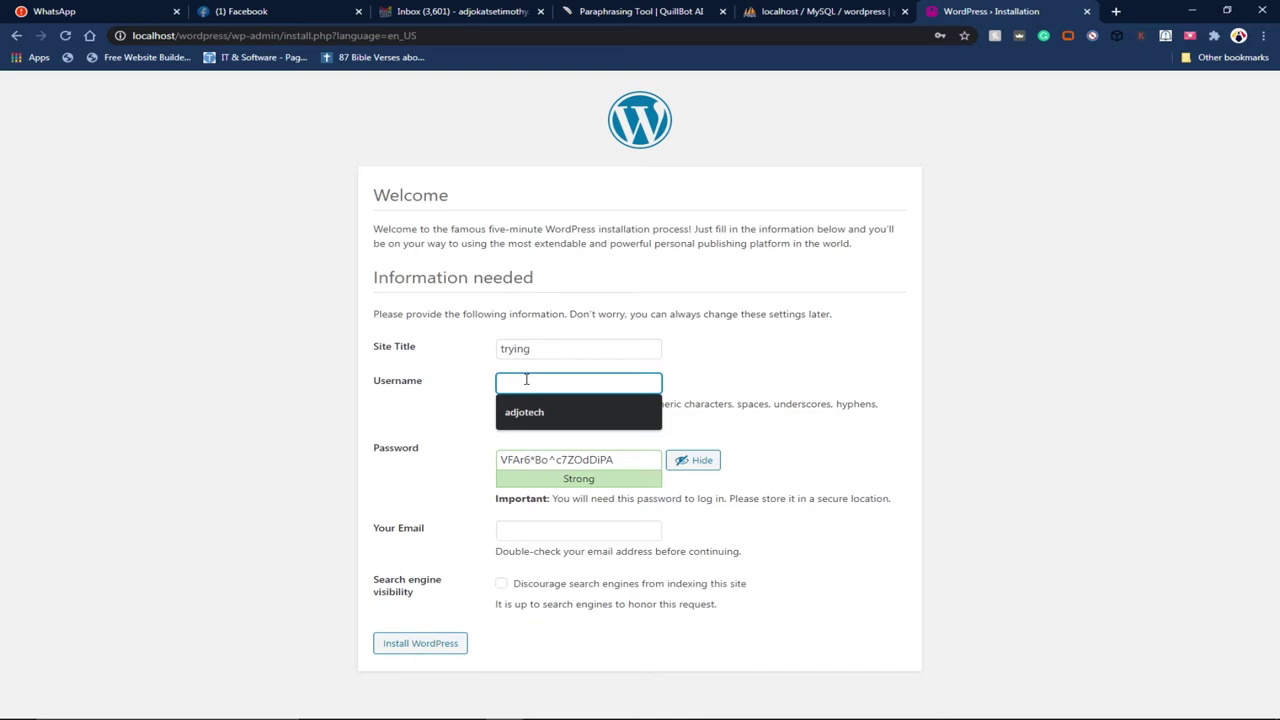
text(admin)
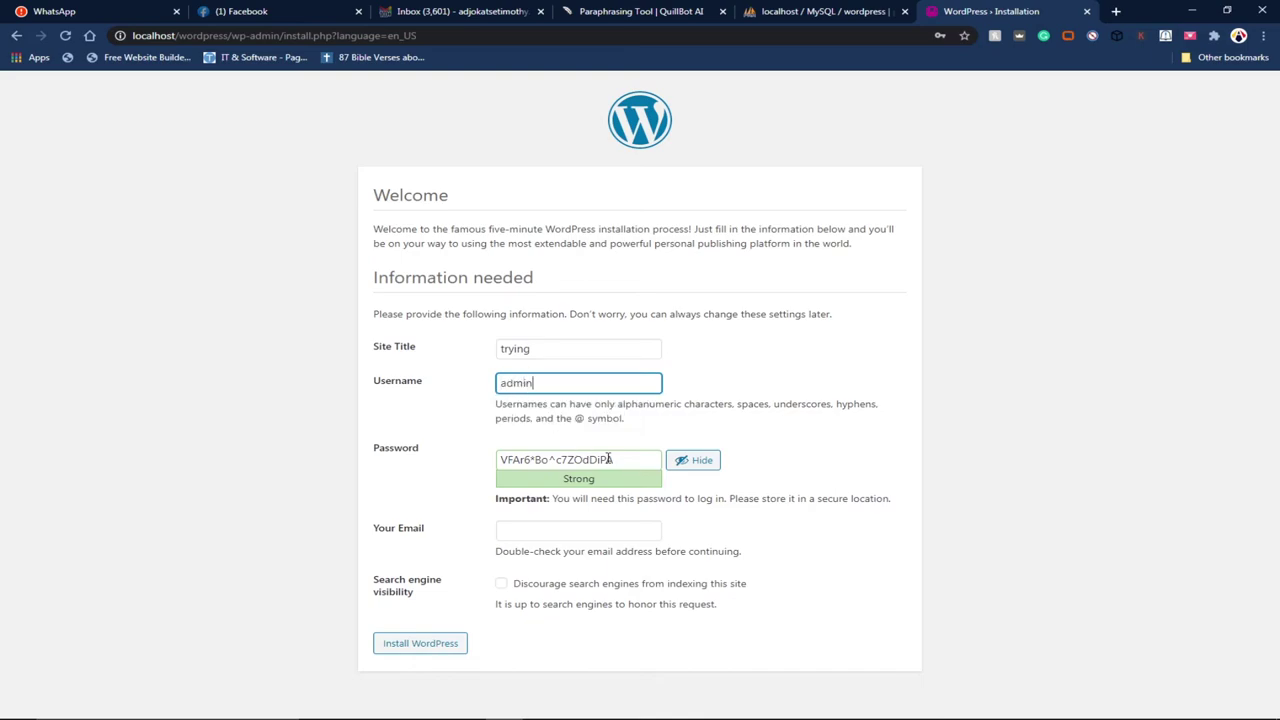
Step: Set a weak admin password, confirm it, fill the admin e-mail and install WordPress
drag(622, 459, 478, 463)
text(1234)
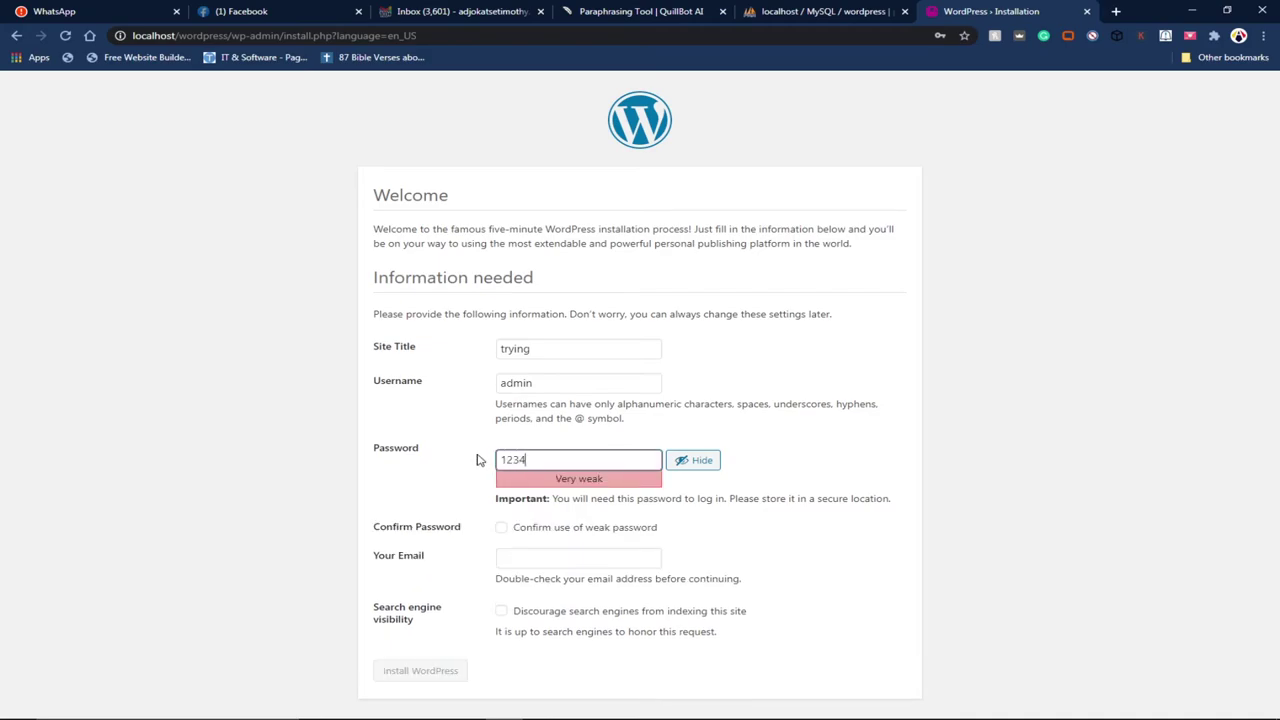
click(501, 528)
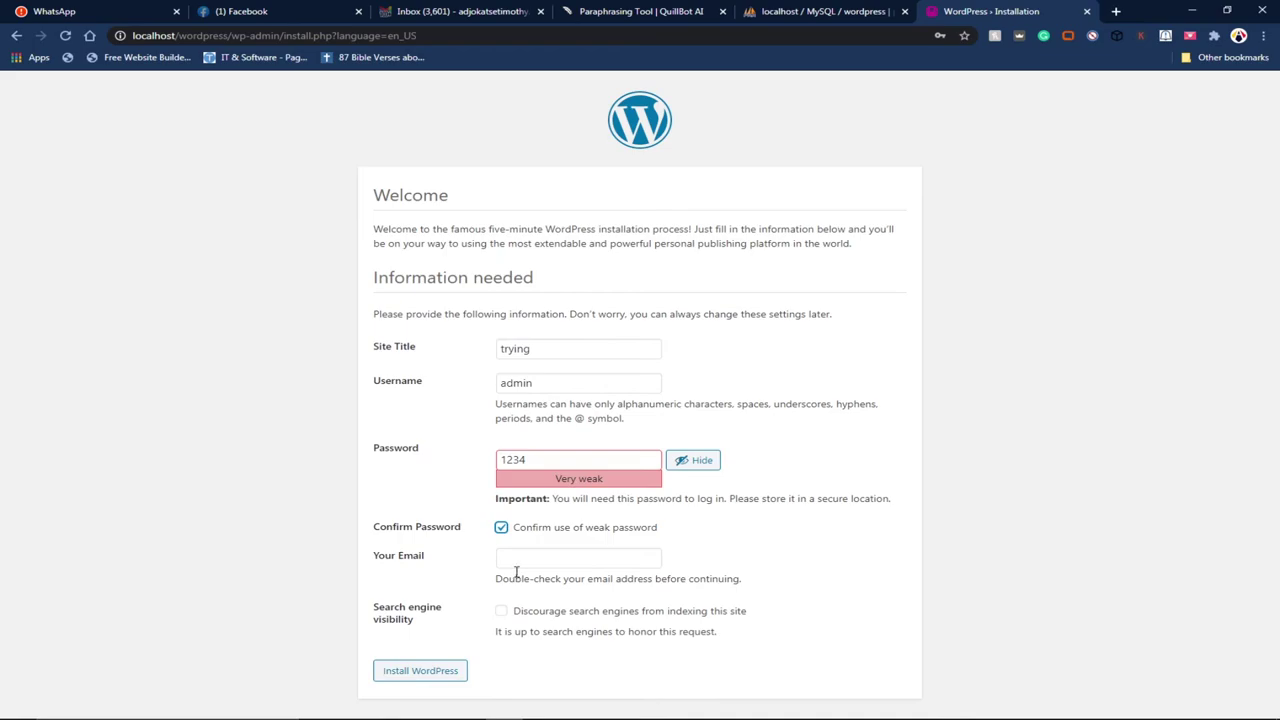
click(521, 558)
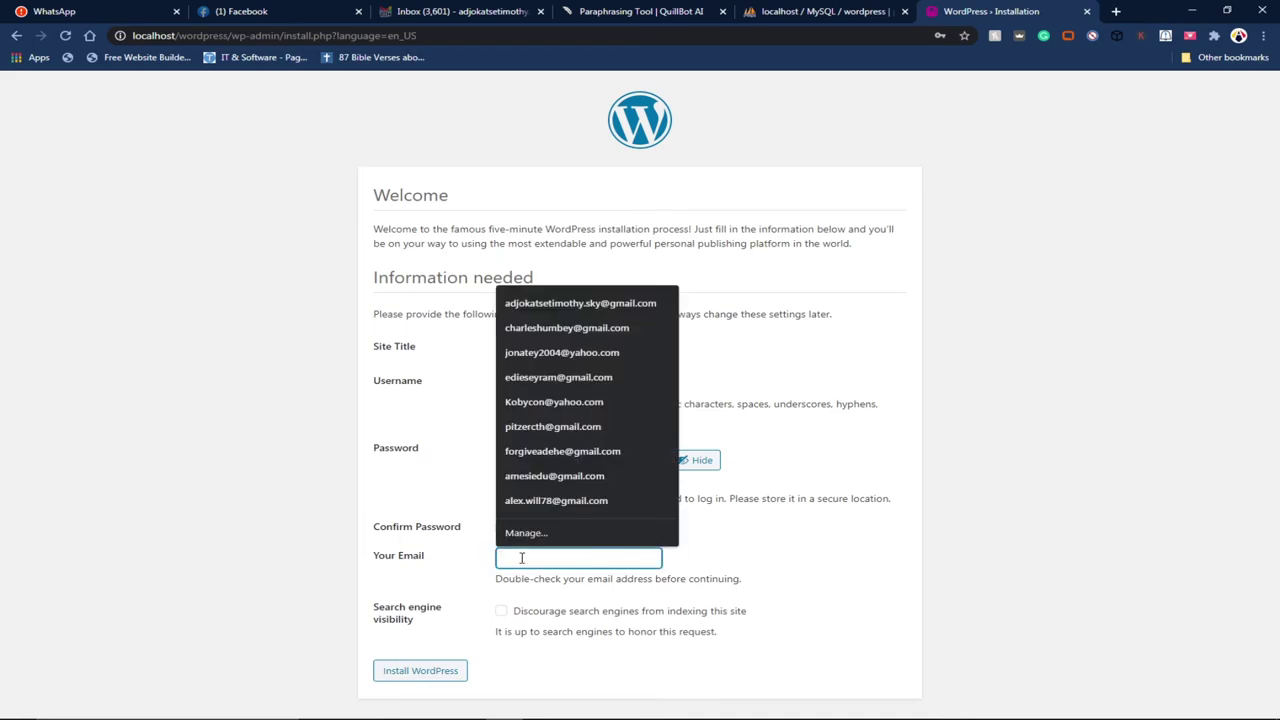
click(866, 578)
click(585, 556)
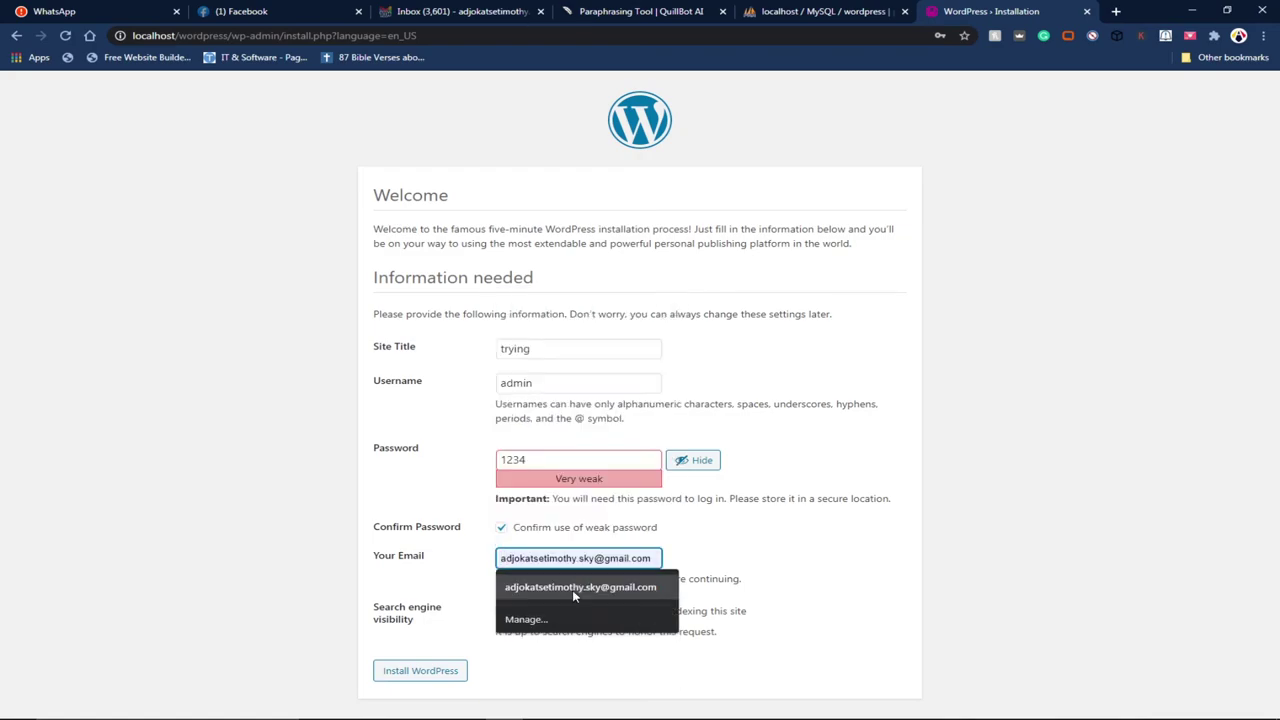
click(576, 590)
click(415, 674)
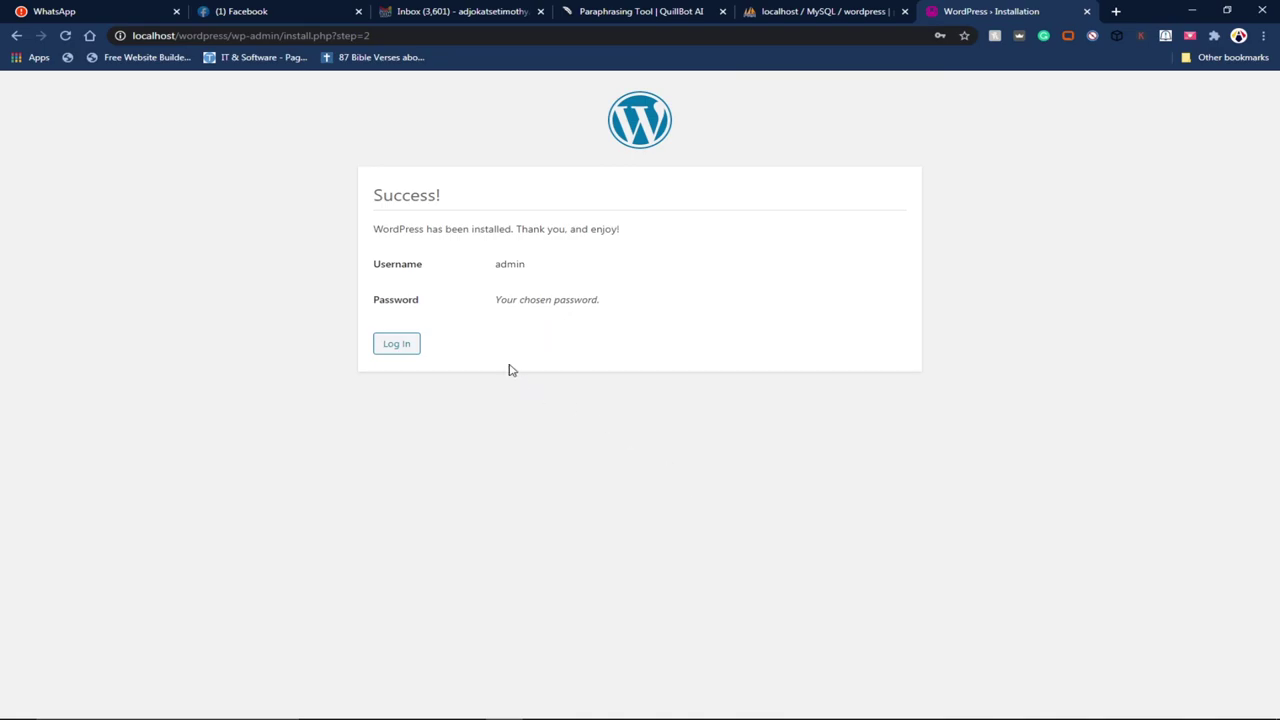
Step: Log in to WordPress on wp-login.php as user admin with the account password
click(397, 347)
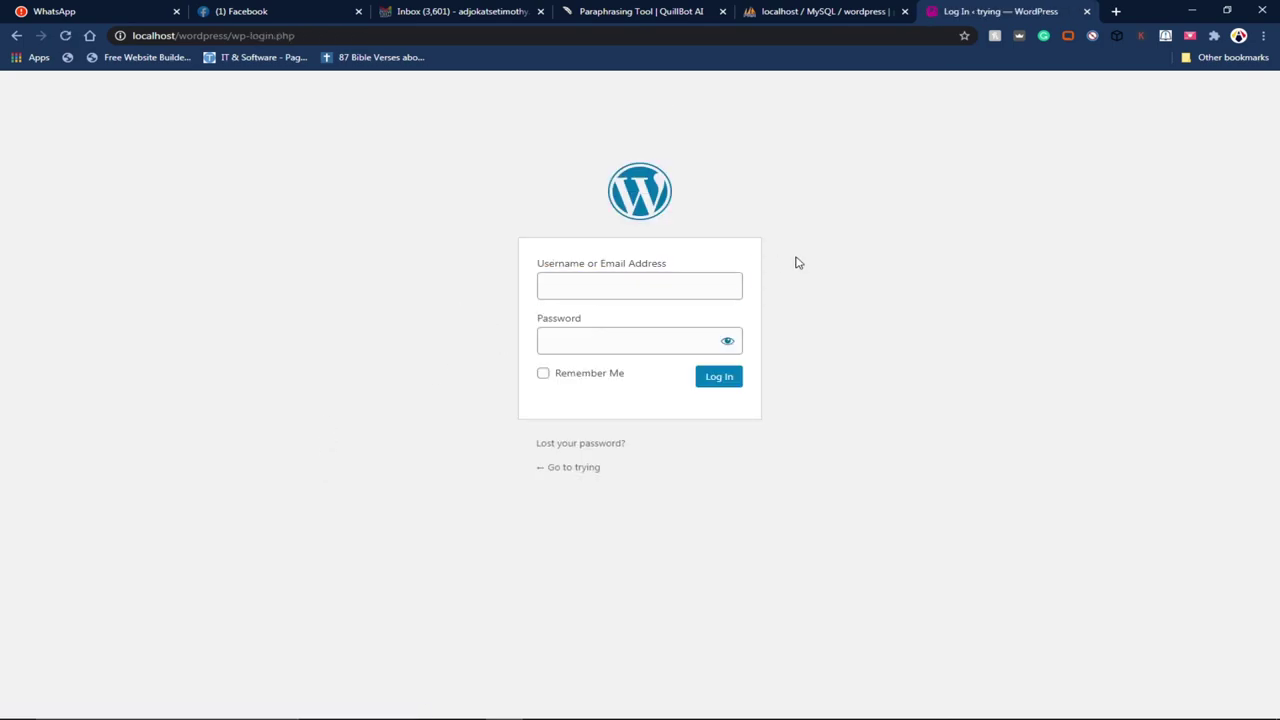
click(605, 291)
text(admin)
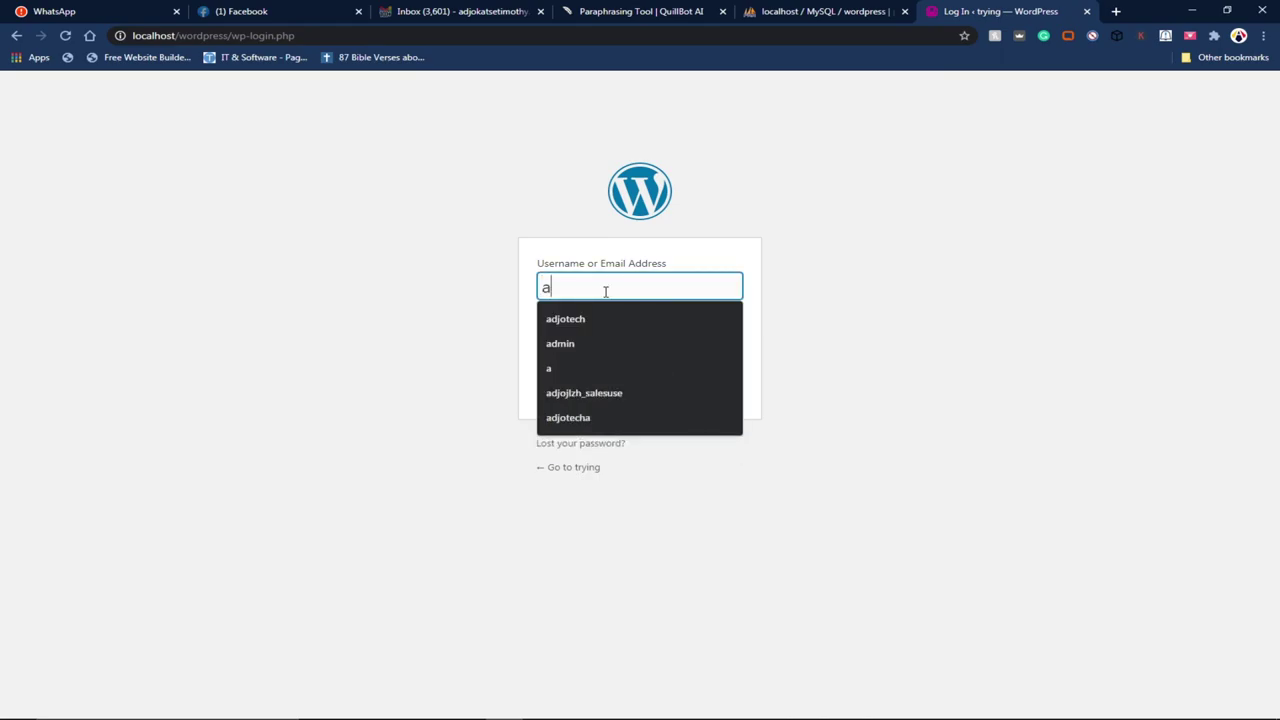
click(580, 338)
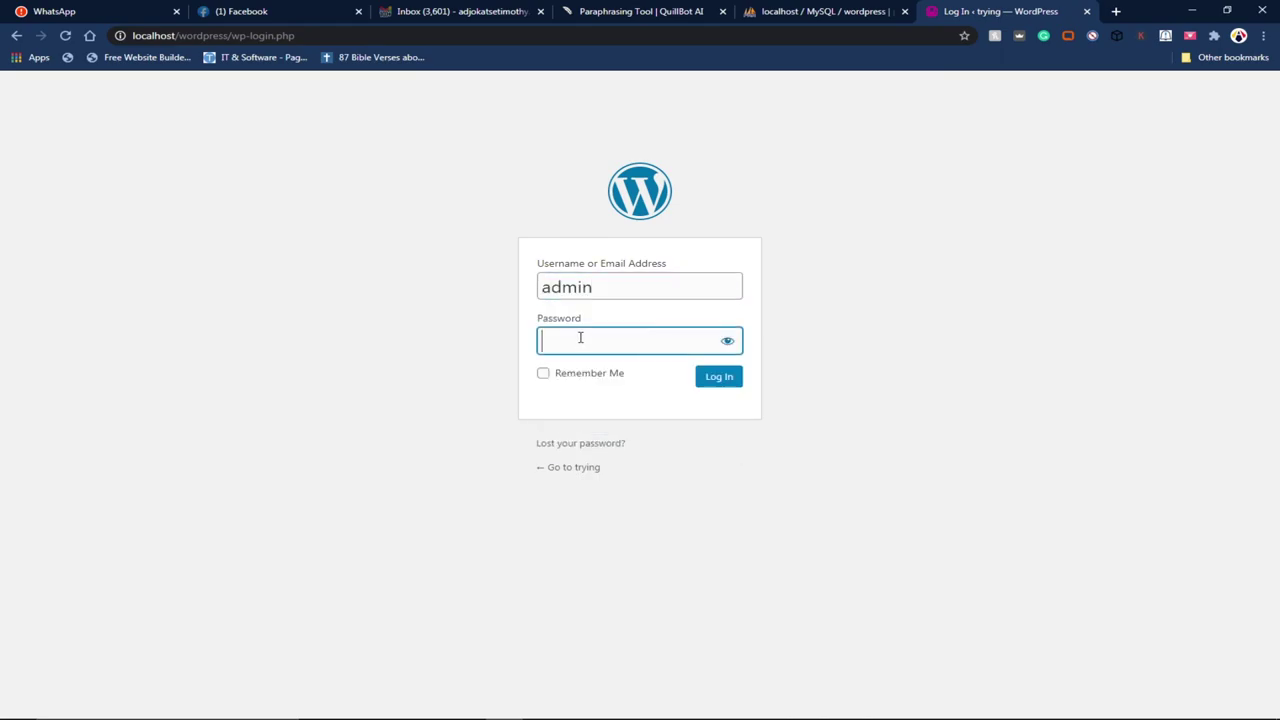
text(1234)
click(700, 378)
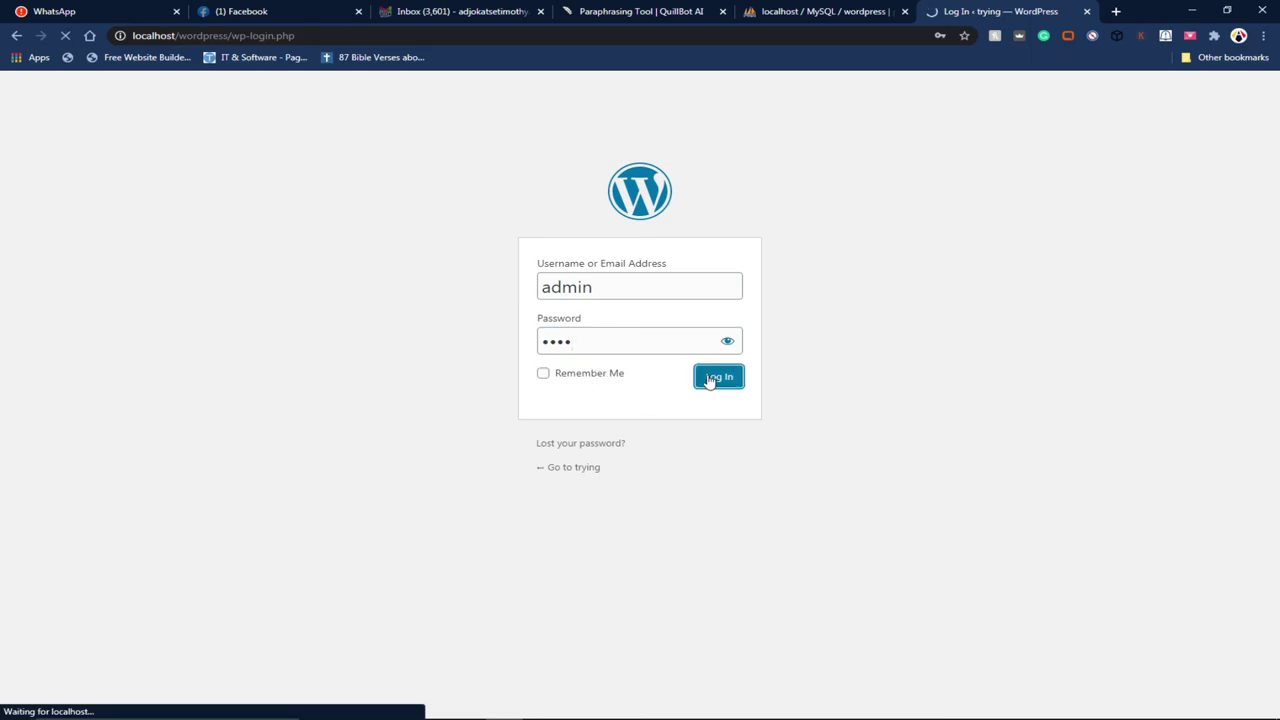